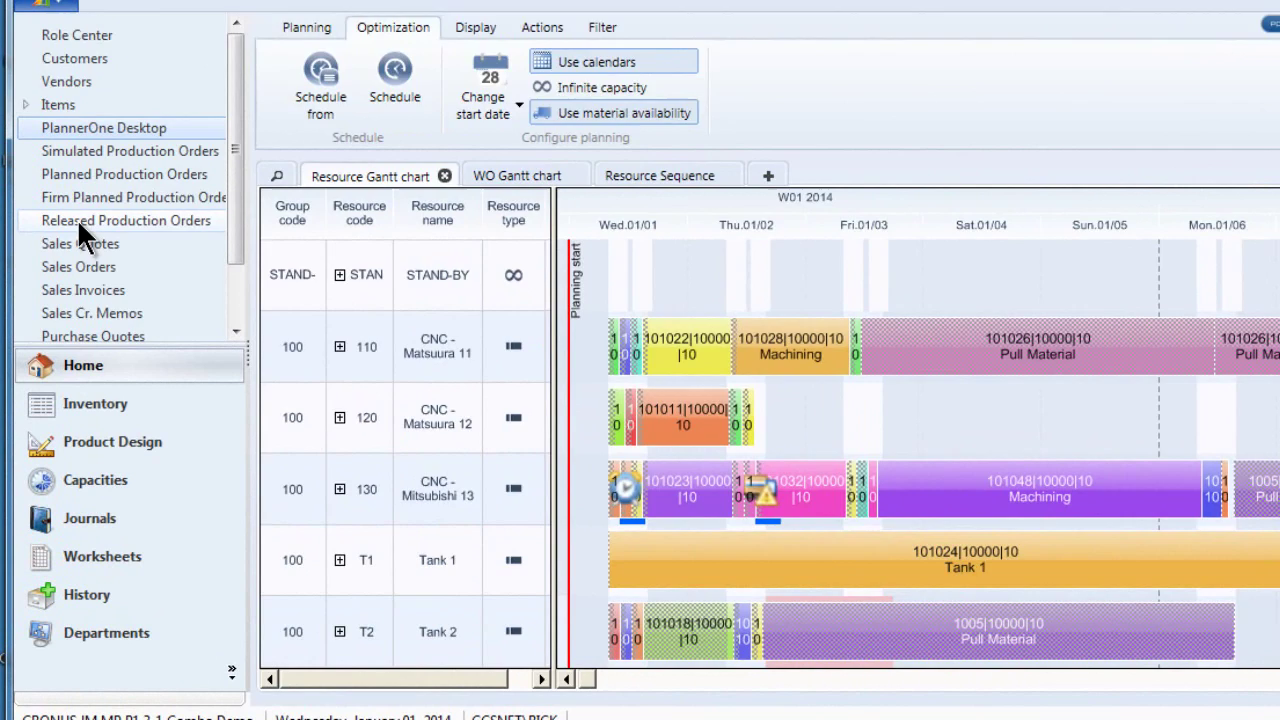
# Step: Open the list of released production orders and create a new order with the next automatic number
pyautogui.click(72, 250)
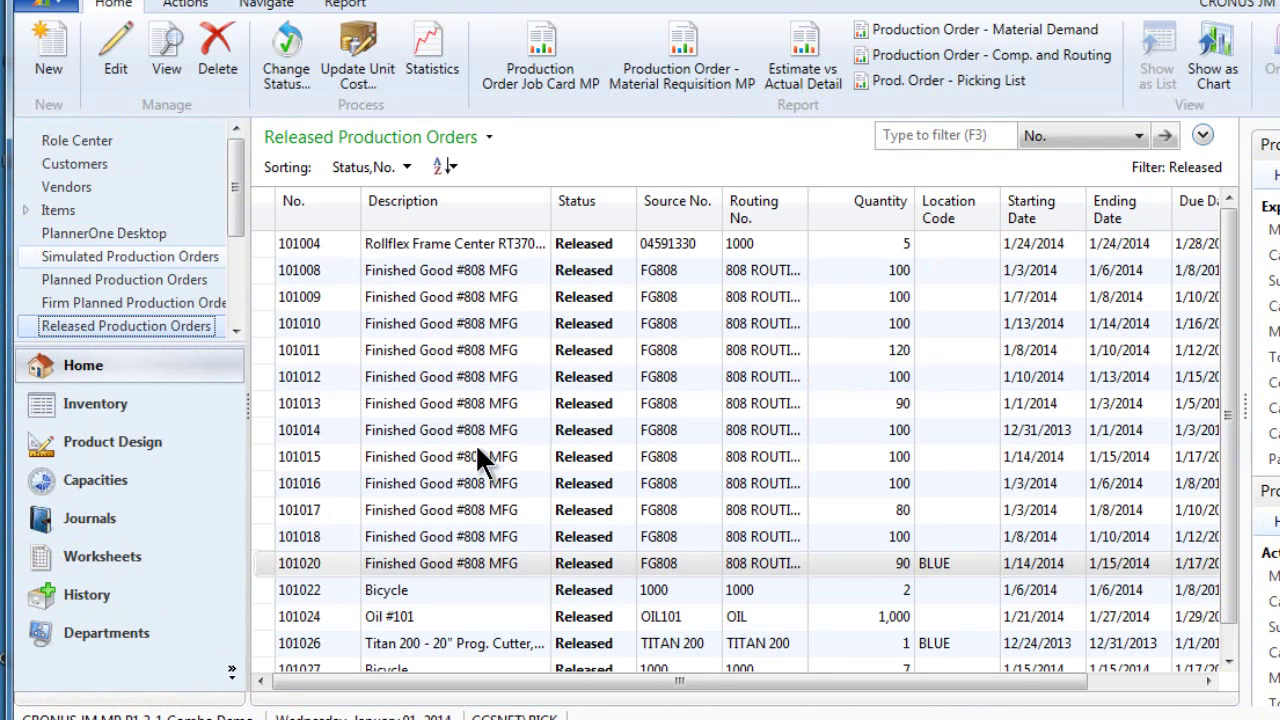
pyautogui.scroll(-1, 475, 450)
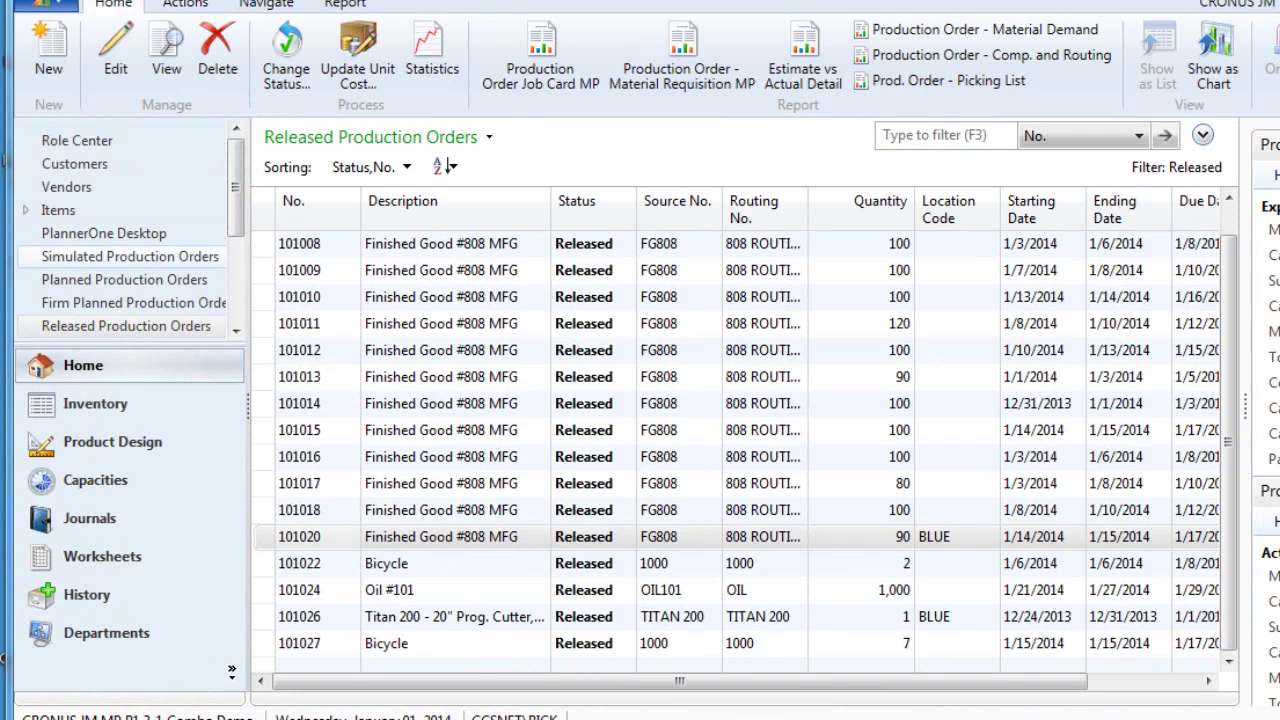
pyautogui.click(720, 705)
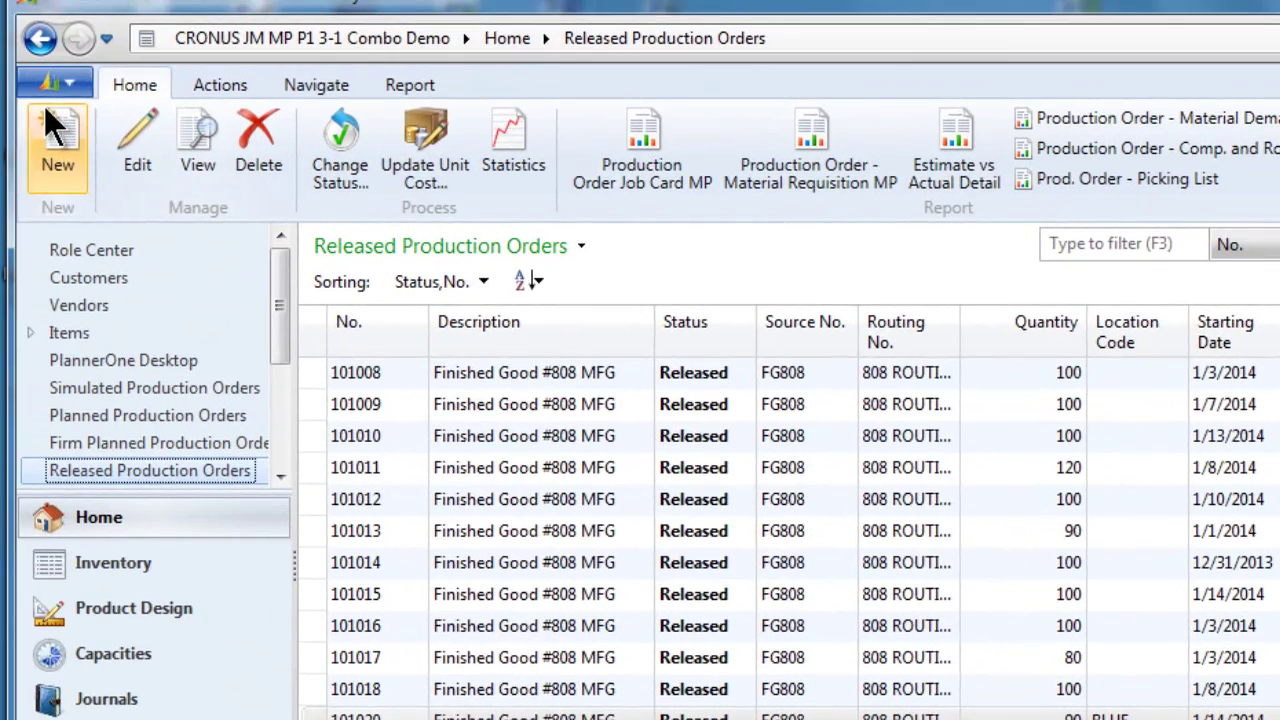
pyautogui.click(44, 110)
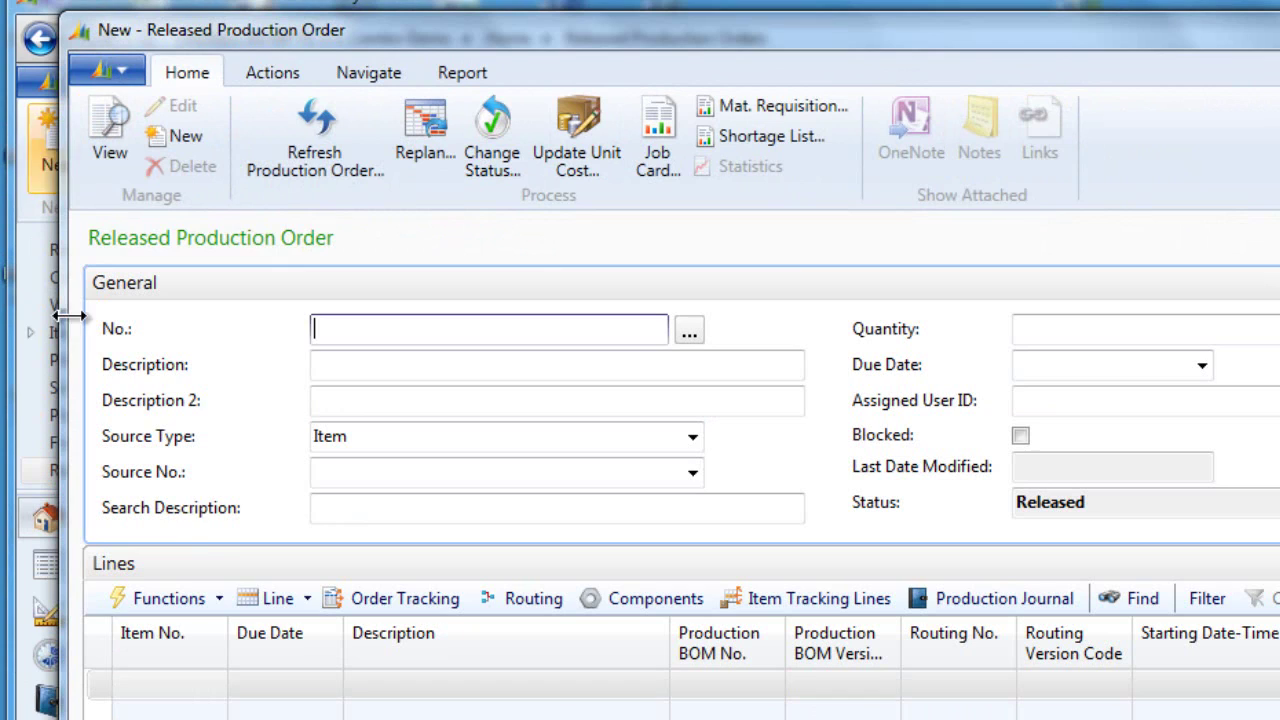
pyautogui.press('Tab')
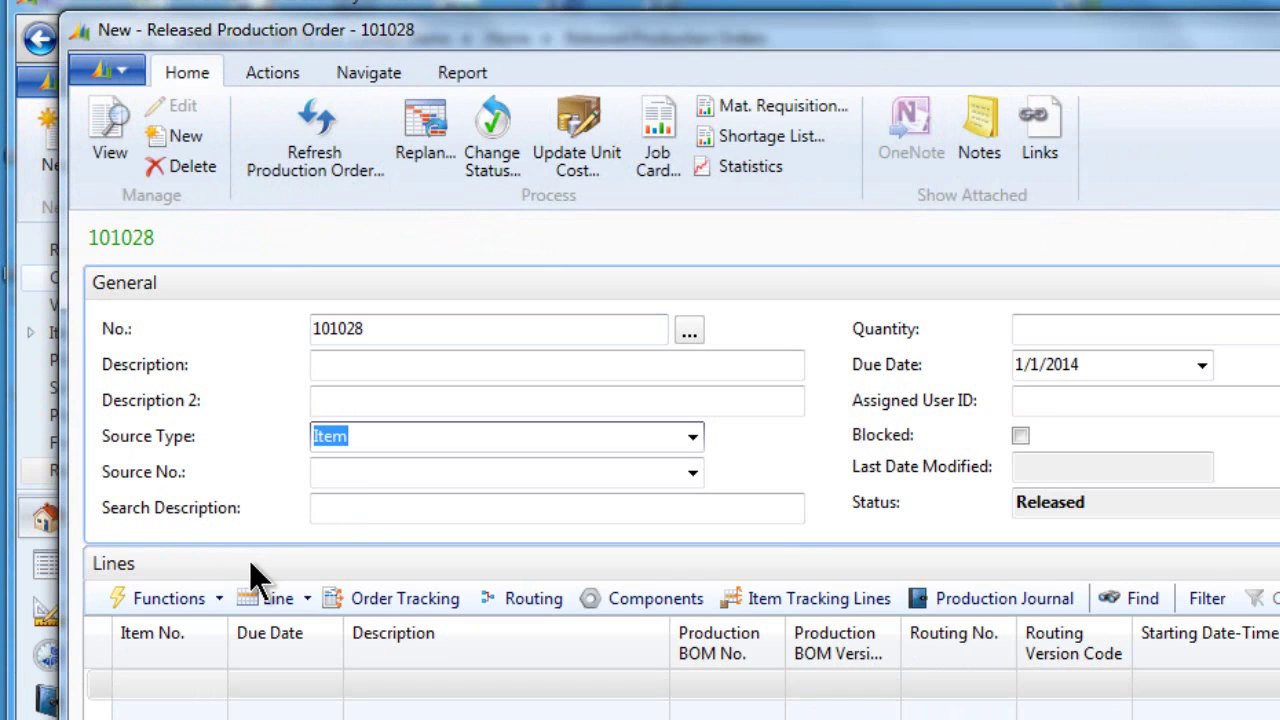
# Step: Fill in the order with source item FG808, a quantity of 1,000 and a due date of 1/24/2014
pyautogui.click(342, 472)
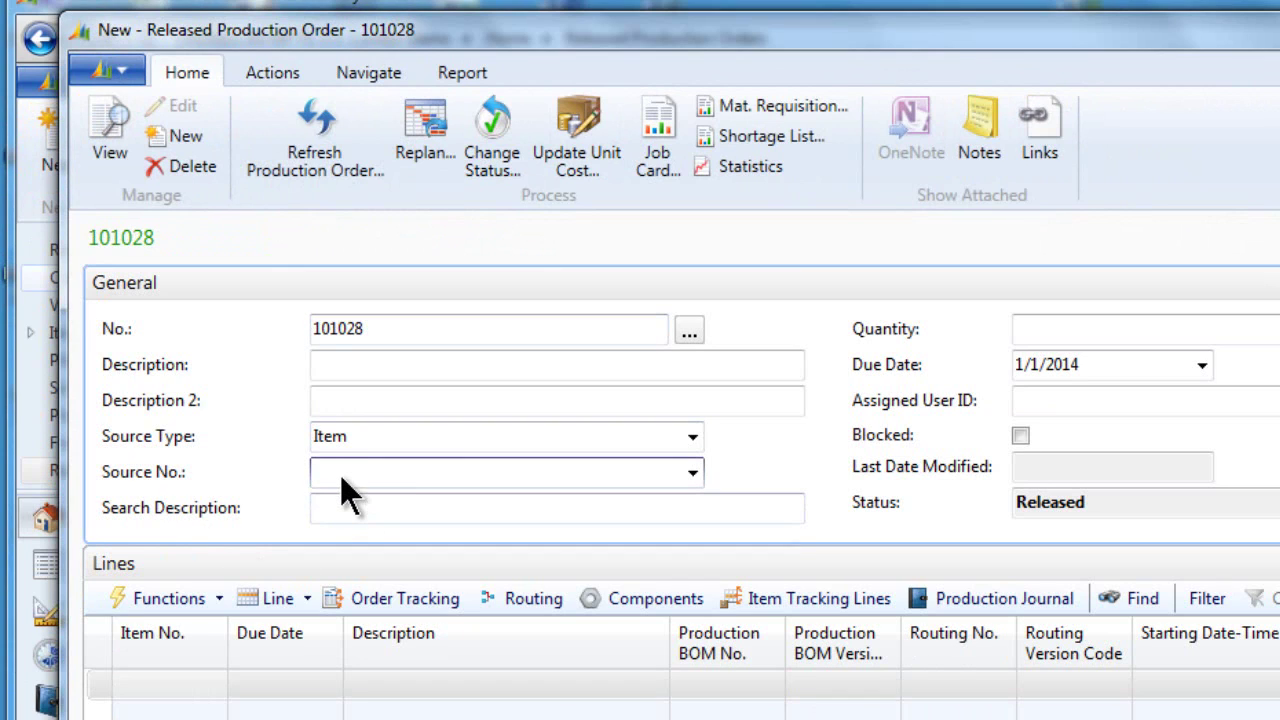
pyautogui.write('fg808')
pyautogui.press('Tab')
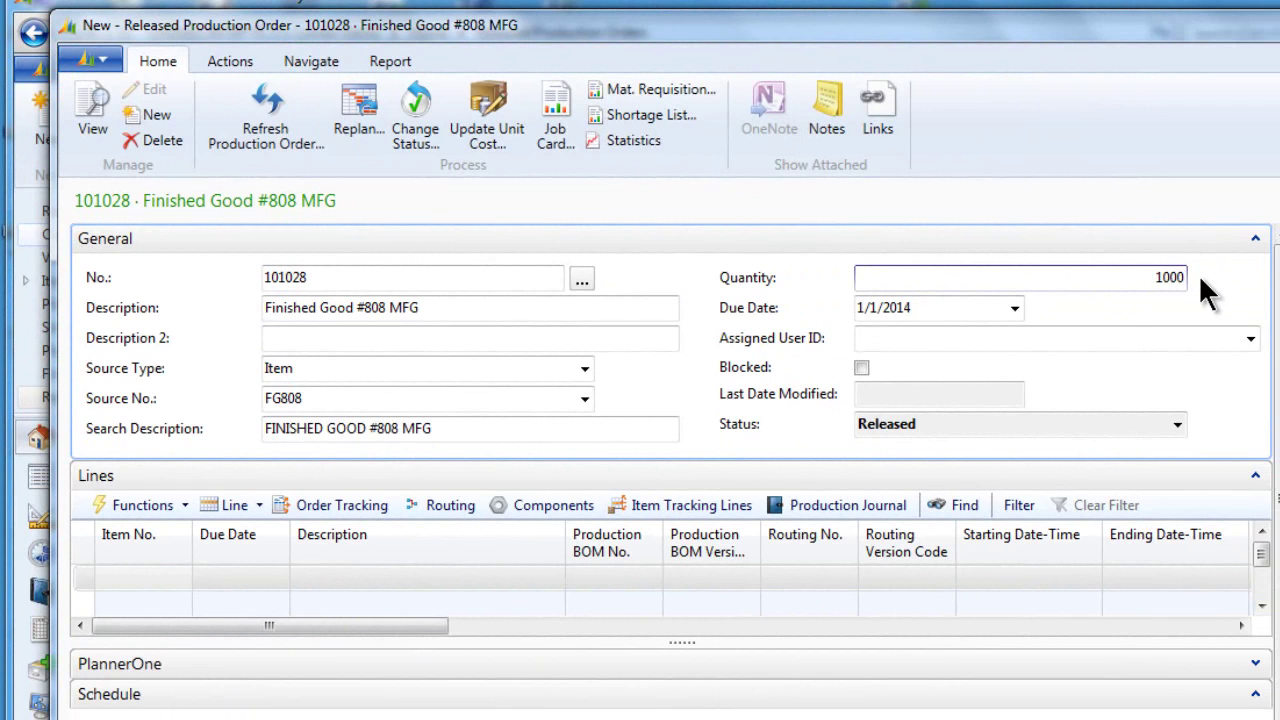
pyautogui.press('Tab')
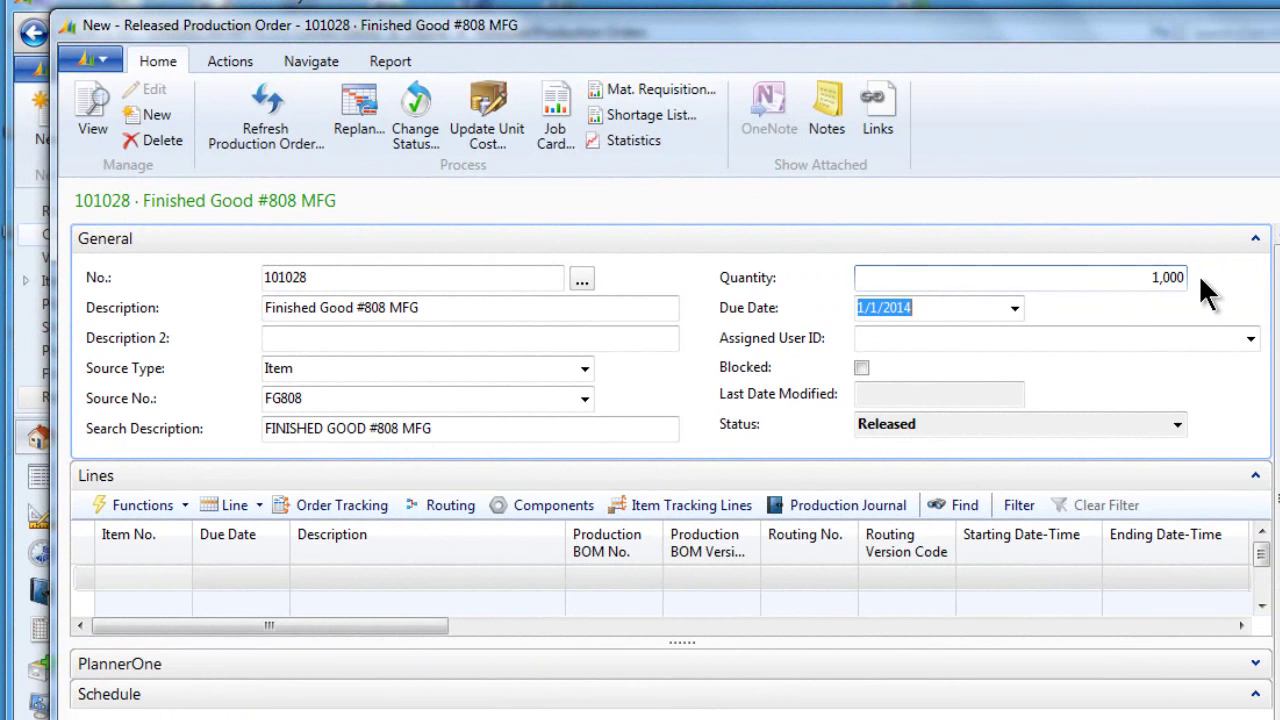
pyautogui.click(1014, 308)
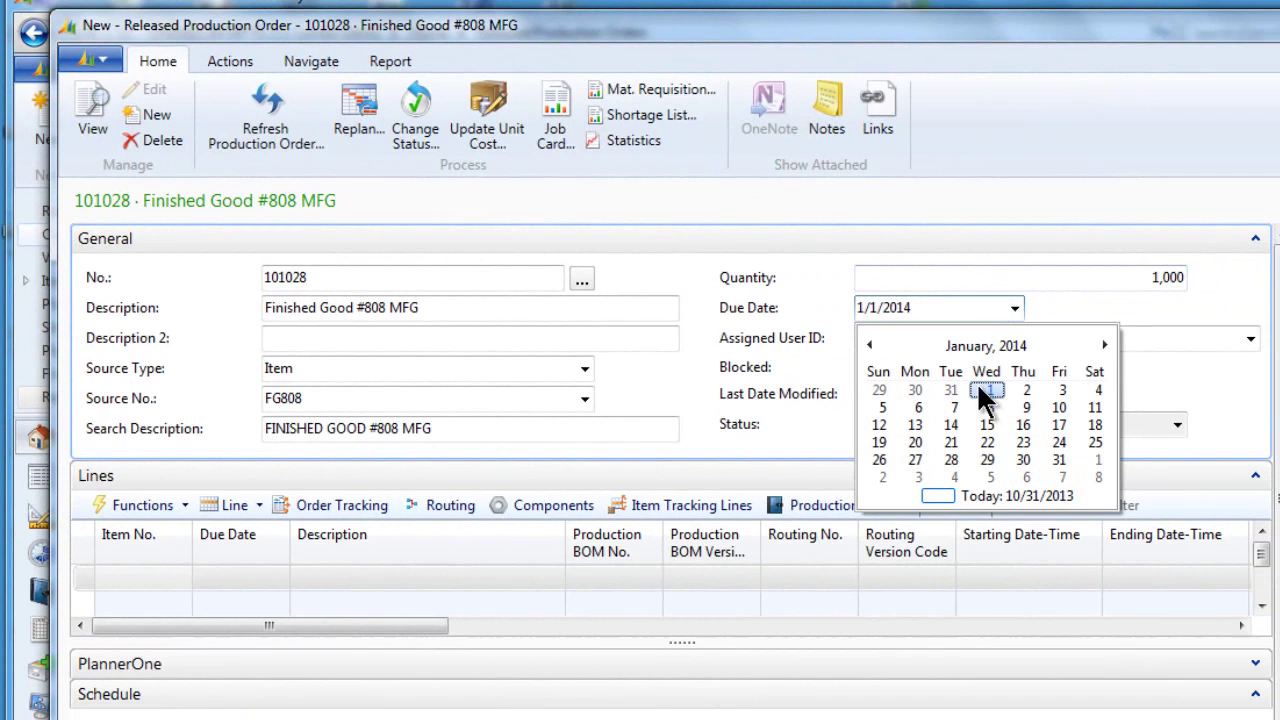
pyautogui.click(1059, 442)
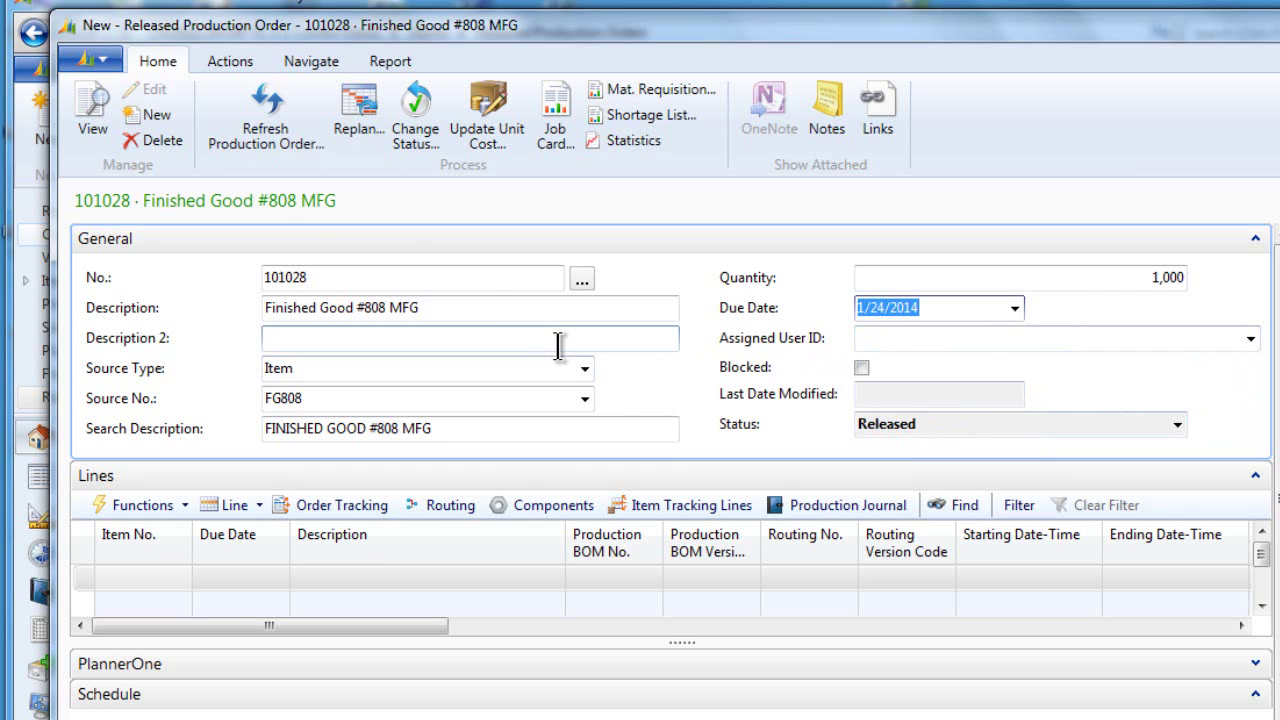
# Step: Refresh the production order with backward scheduling, calculating lines, routings and component need
pyautogui.click(257, 110)
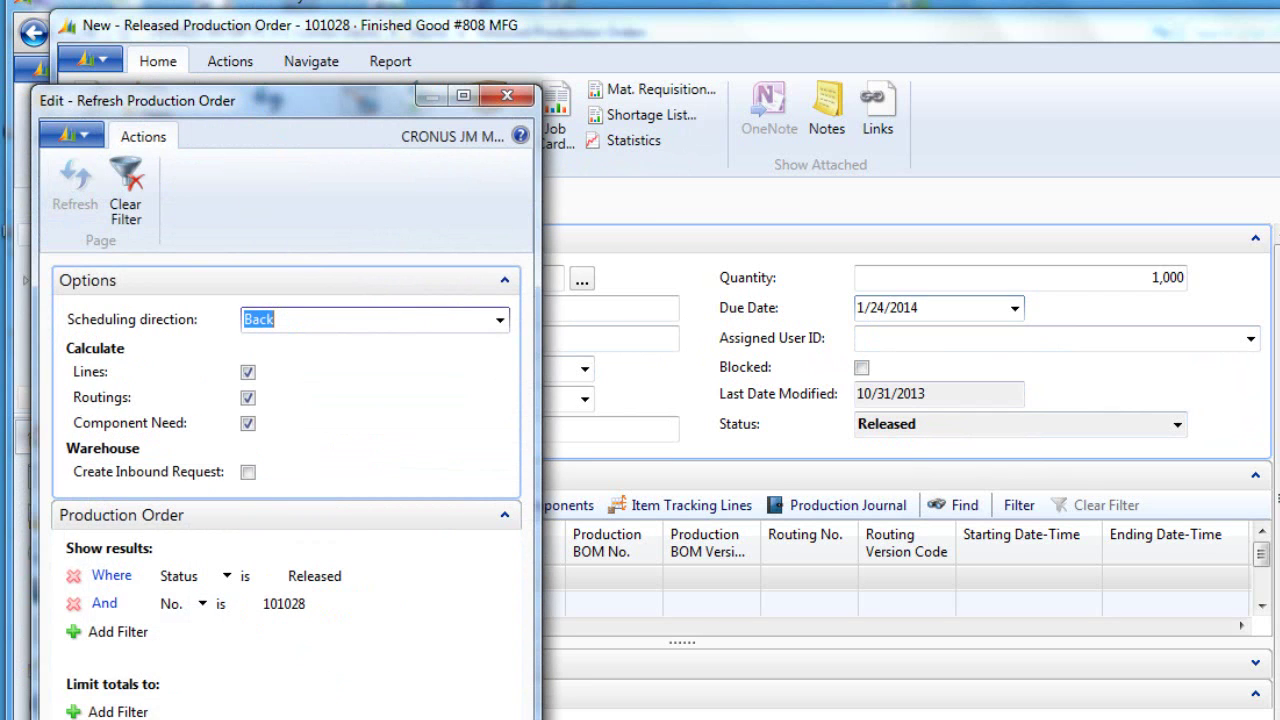
pyautogui.press('Return')
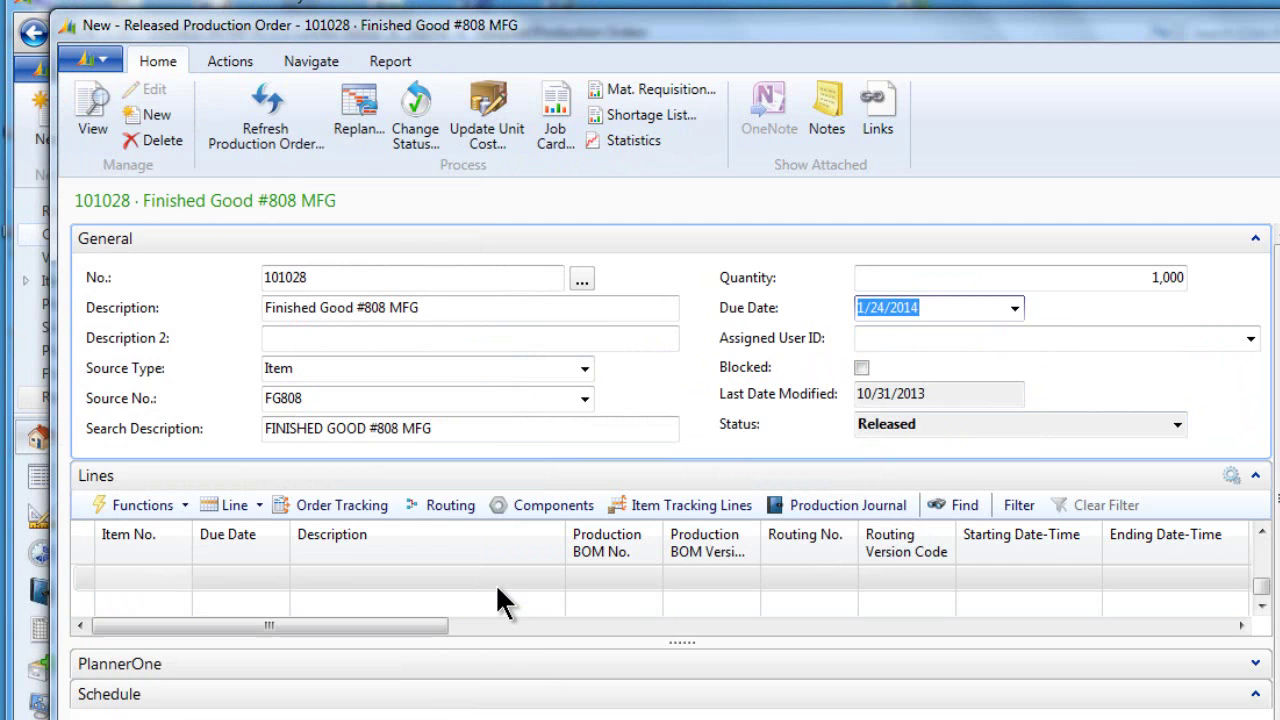
# Step: Examine the routing of the FG808 order line, checking each operation's starting and ending date-time, and close it
pyautogui.click(497, 586)
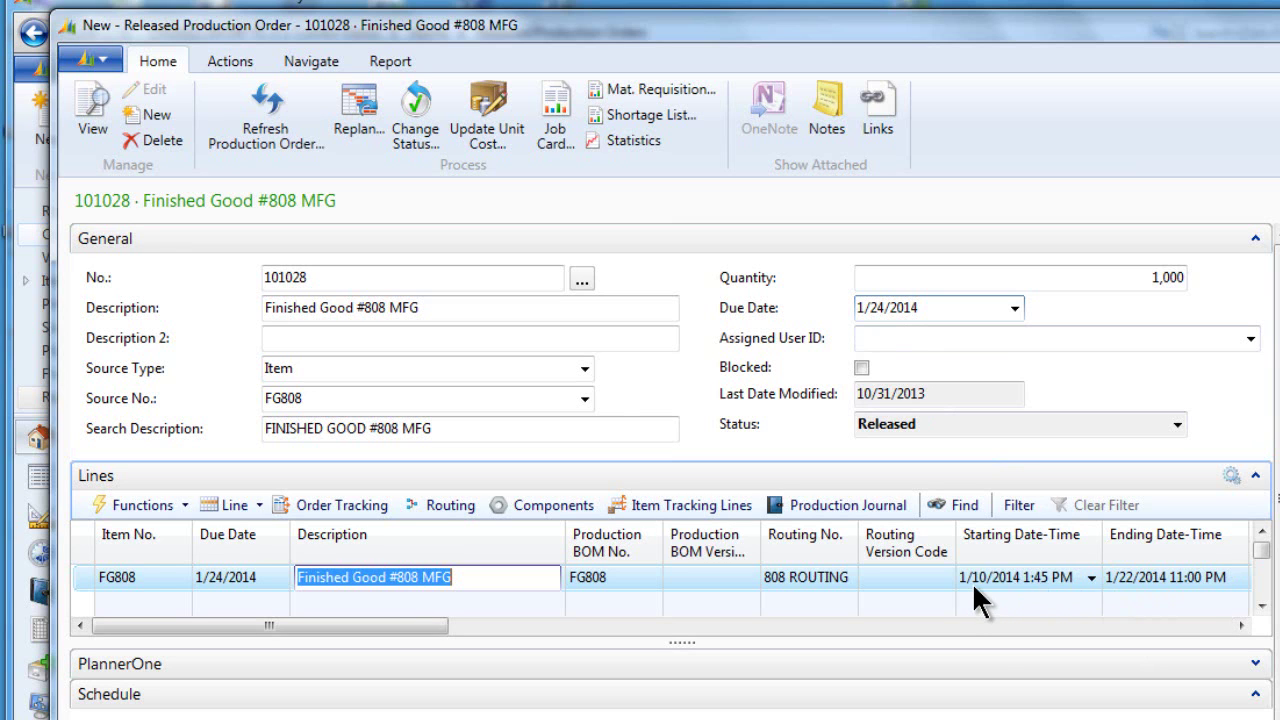
pyautogui.click(448, 501)
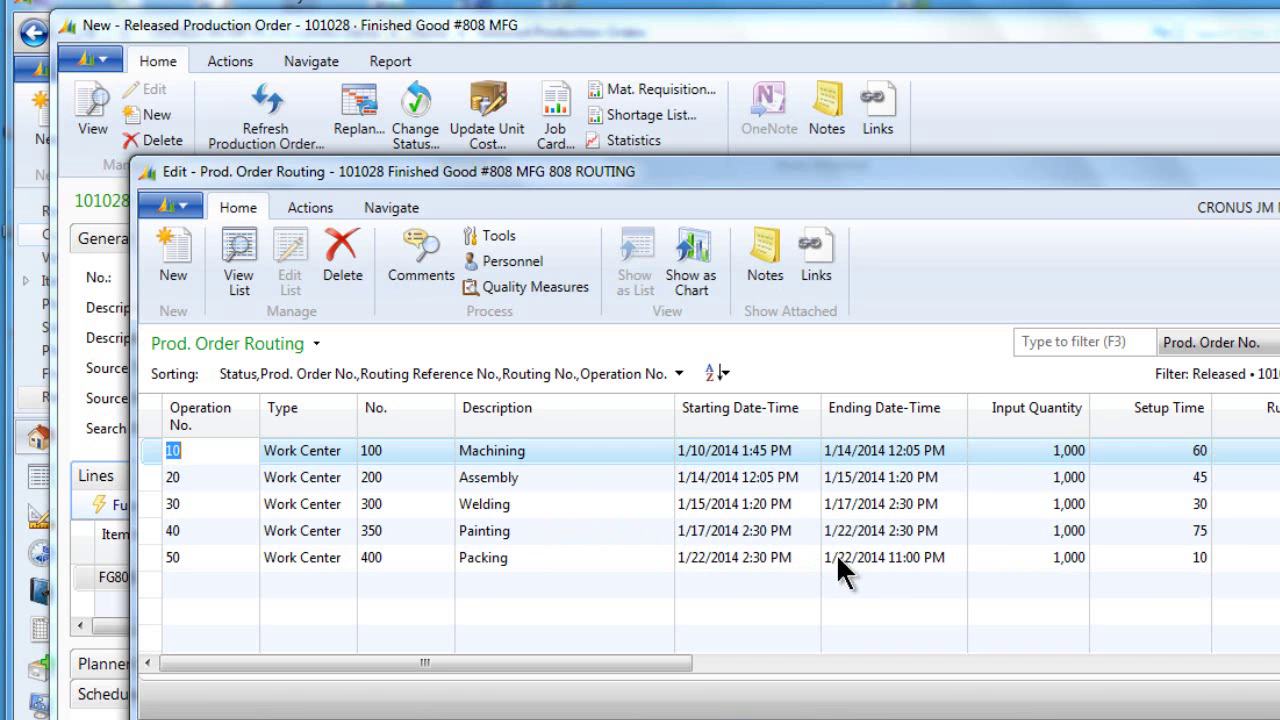
pyautogui.press('Escape')
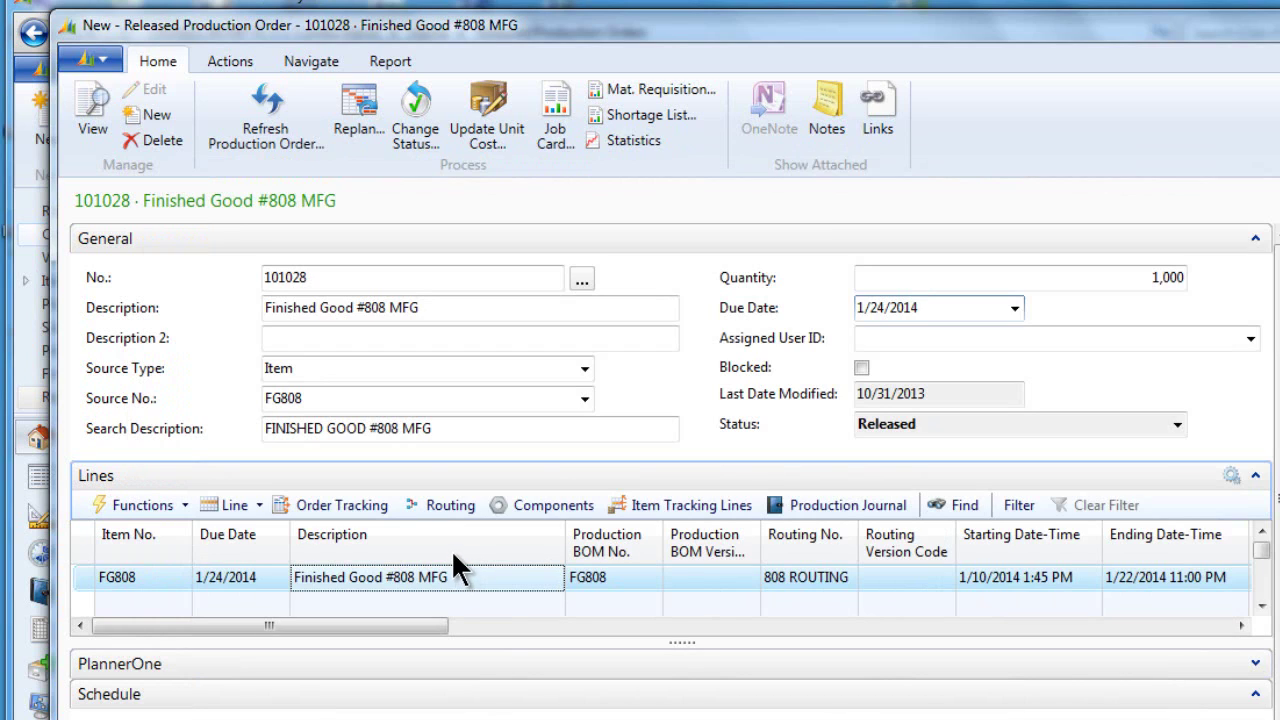
# Step: Expand the order's PlannerOne Gantt chart and schedule all operations with the planning start date of 01 January 2014
pyautogui.click(599, 666)
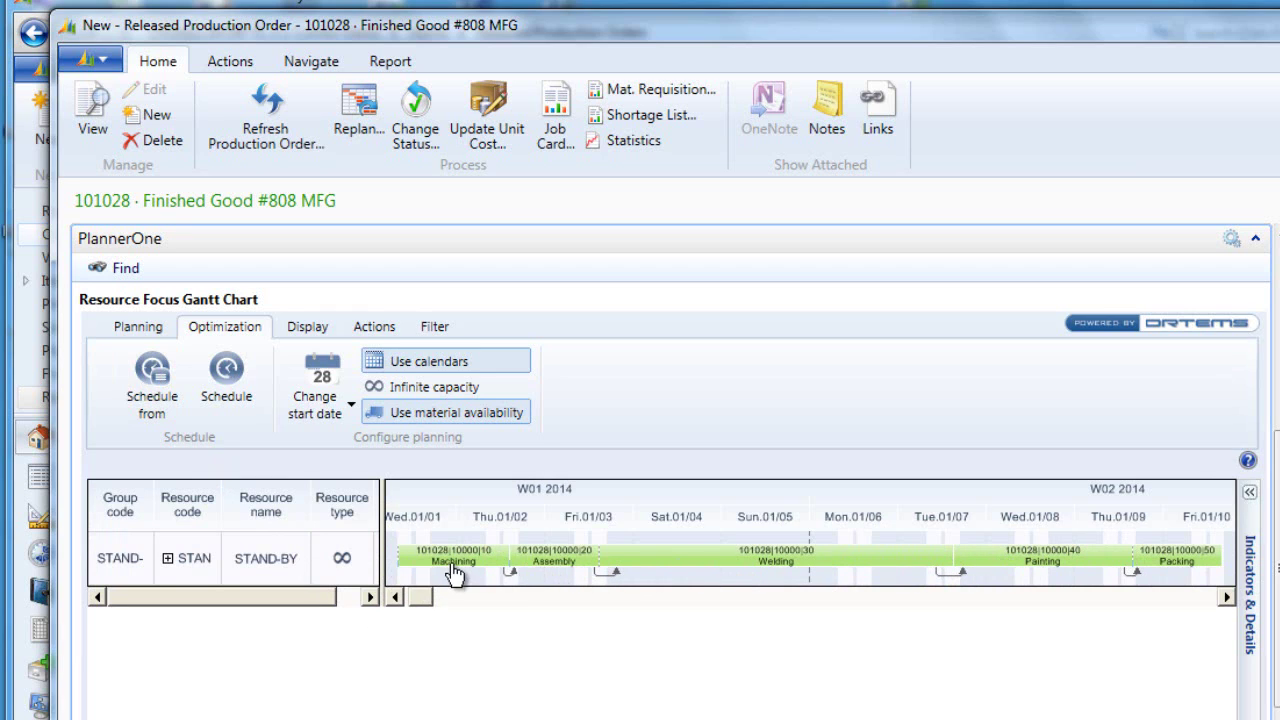
pyautogui.moveTo(740, 566)
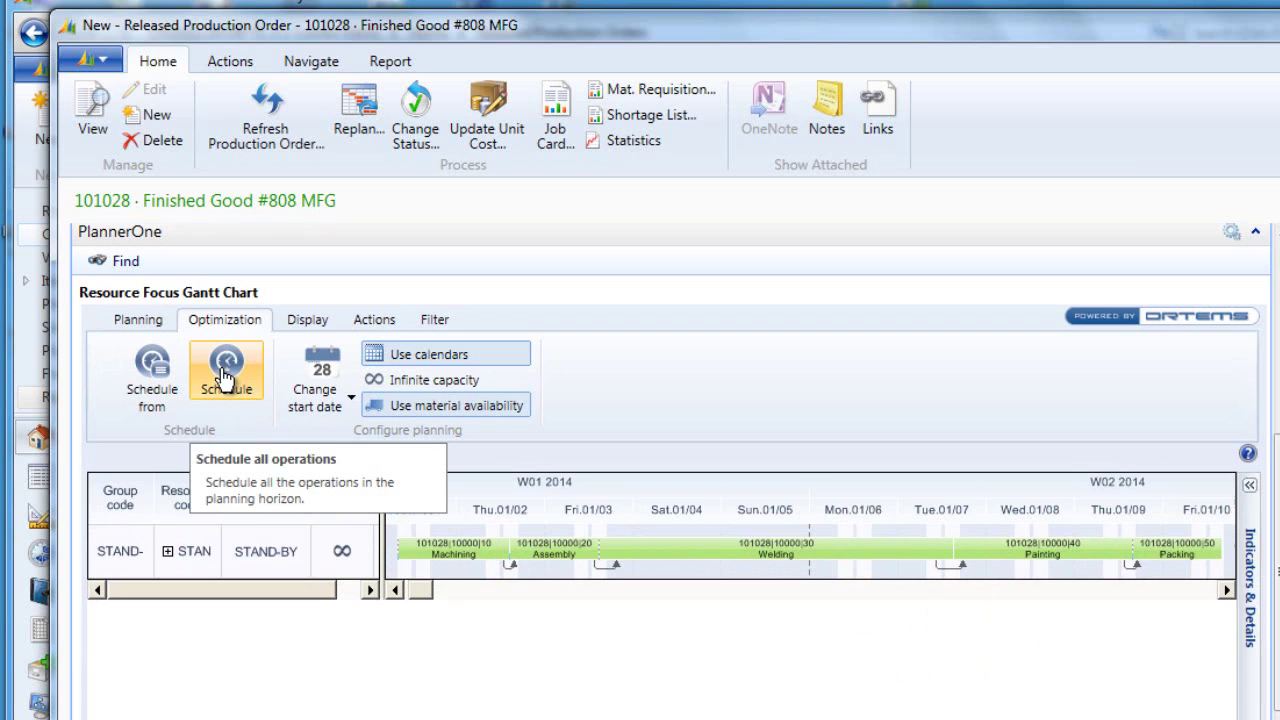
pyautogui.click(226, 381)
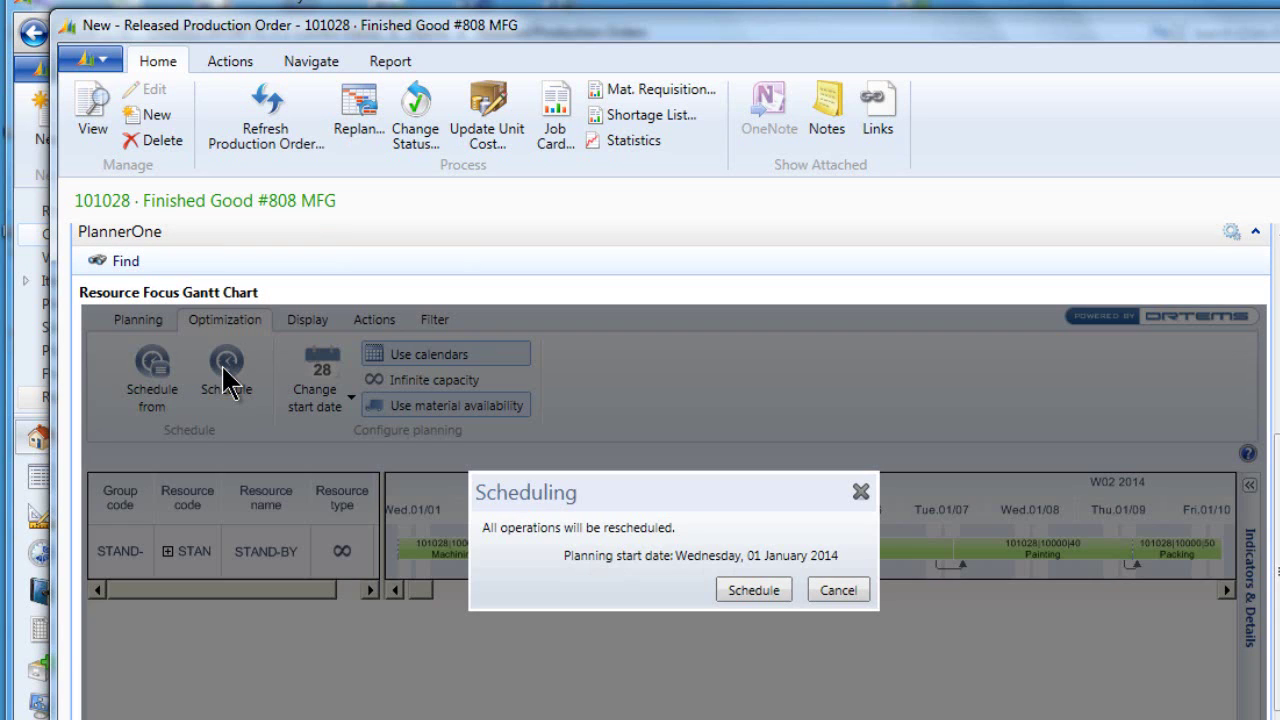
pyautogui.click(754, 591)
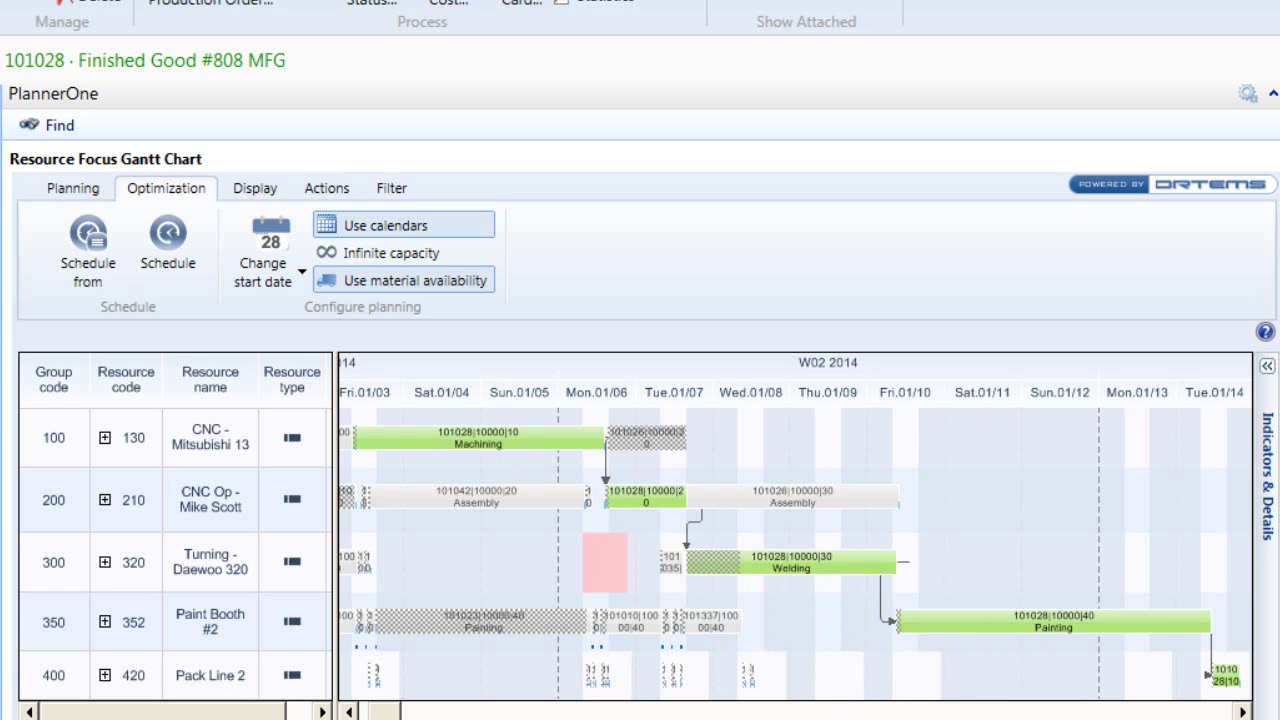
# Step: Reopen the FG808 line's routing, examine the planned resource numbers and the operations' start and end dates, and close it
pyautogui.hotkey('alt', 'Tab')
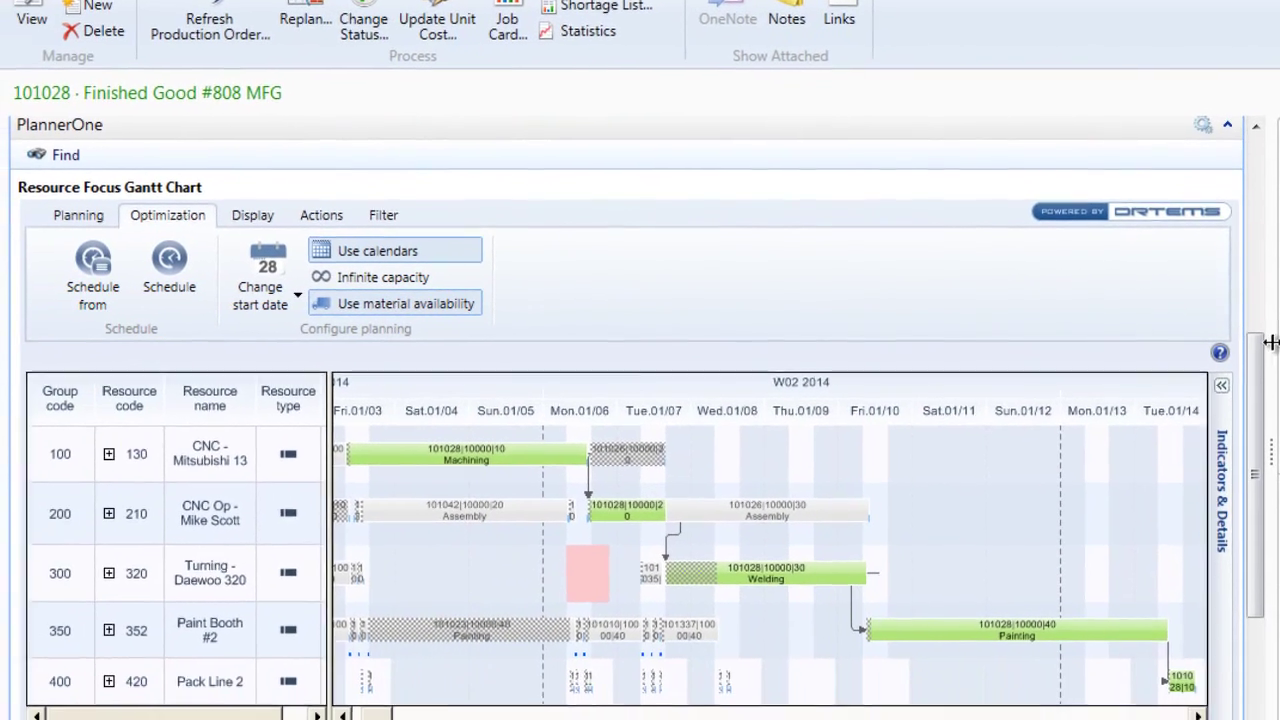
pyautogui.scroll(5, 1251, 403)
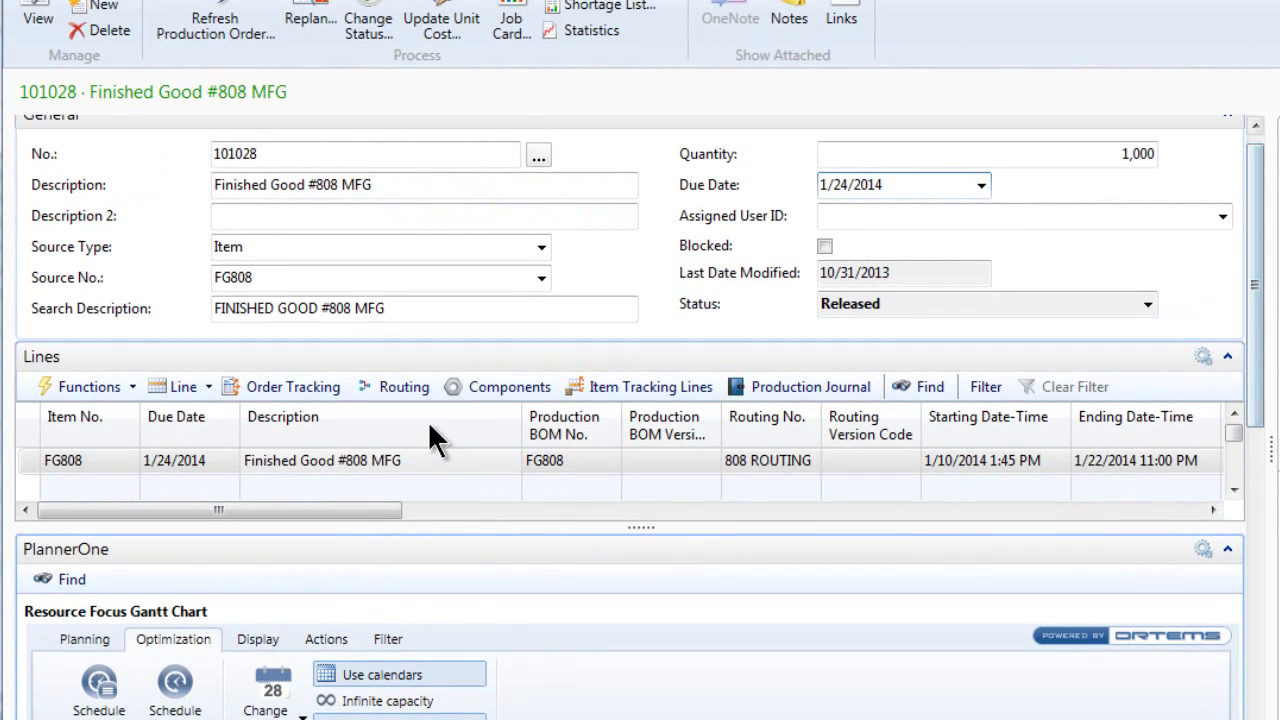
pyautogui.click(403, 386)
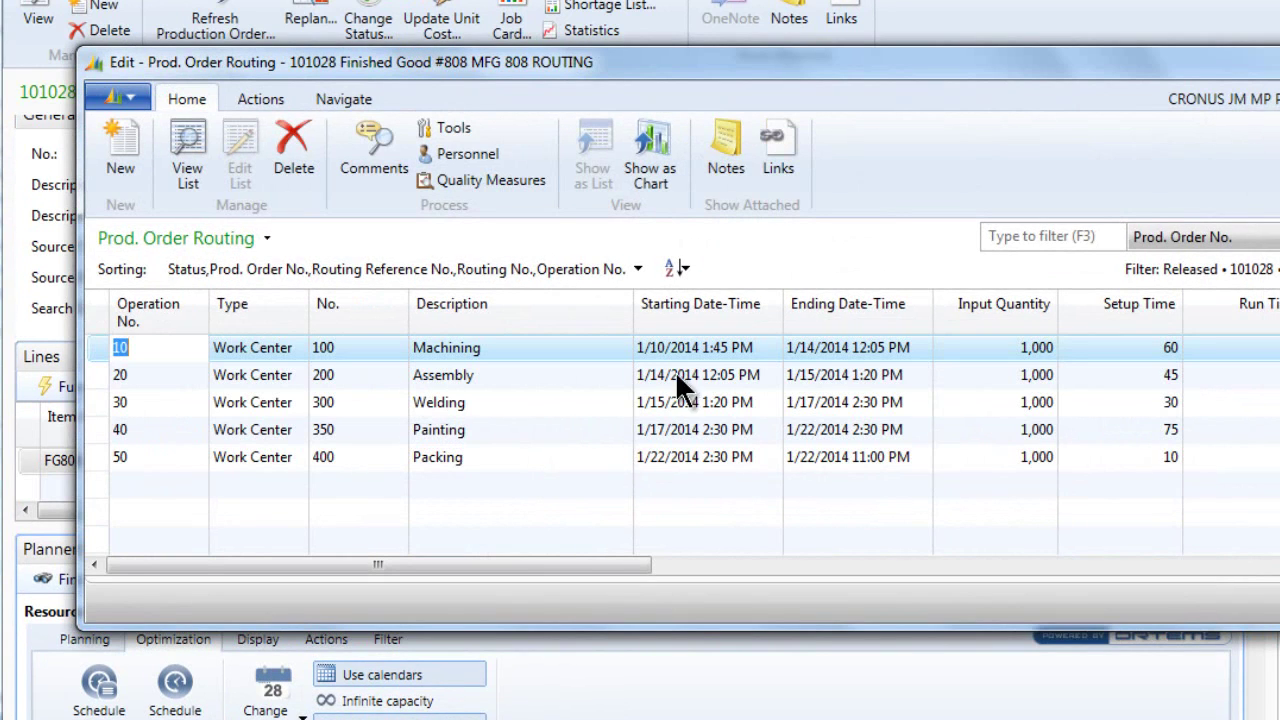
pyautogui.moveTo(518, 558); pyautogui.dragTo(1028, 600)
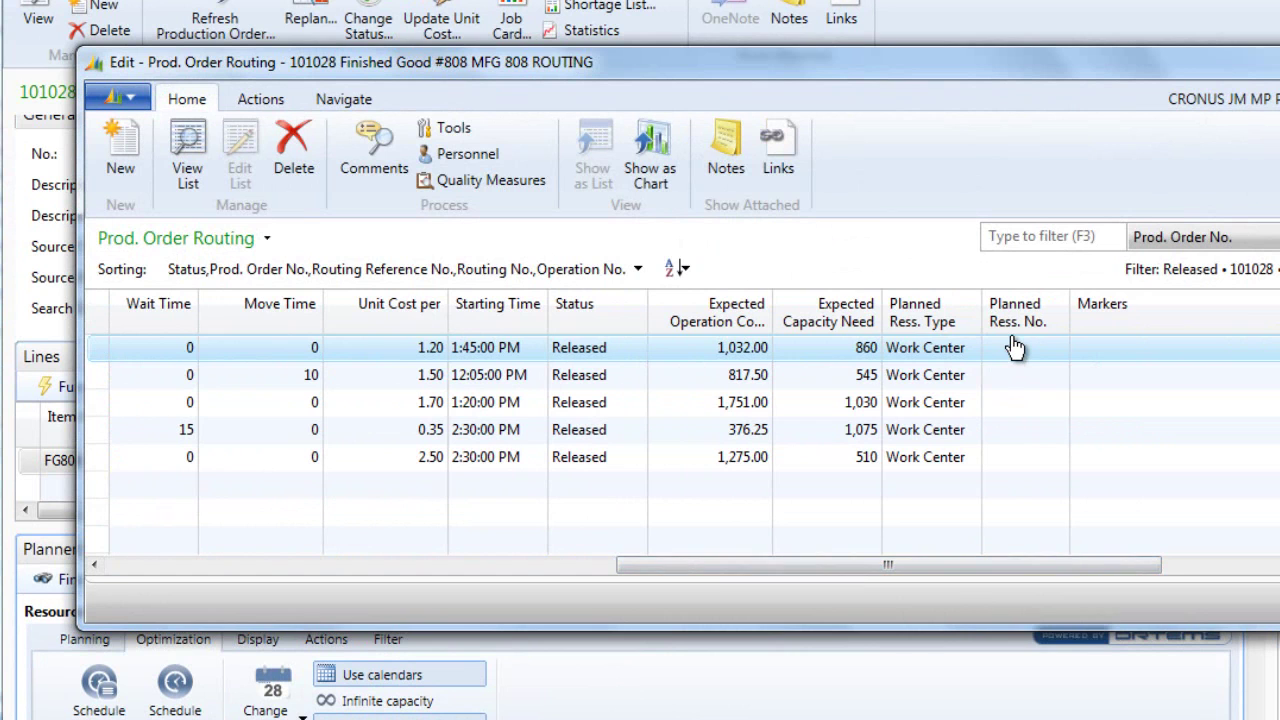
pyautogui.click(1016, 347)
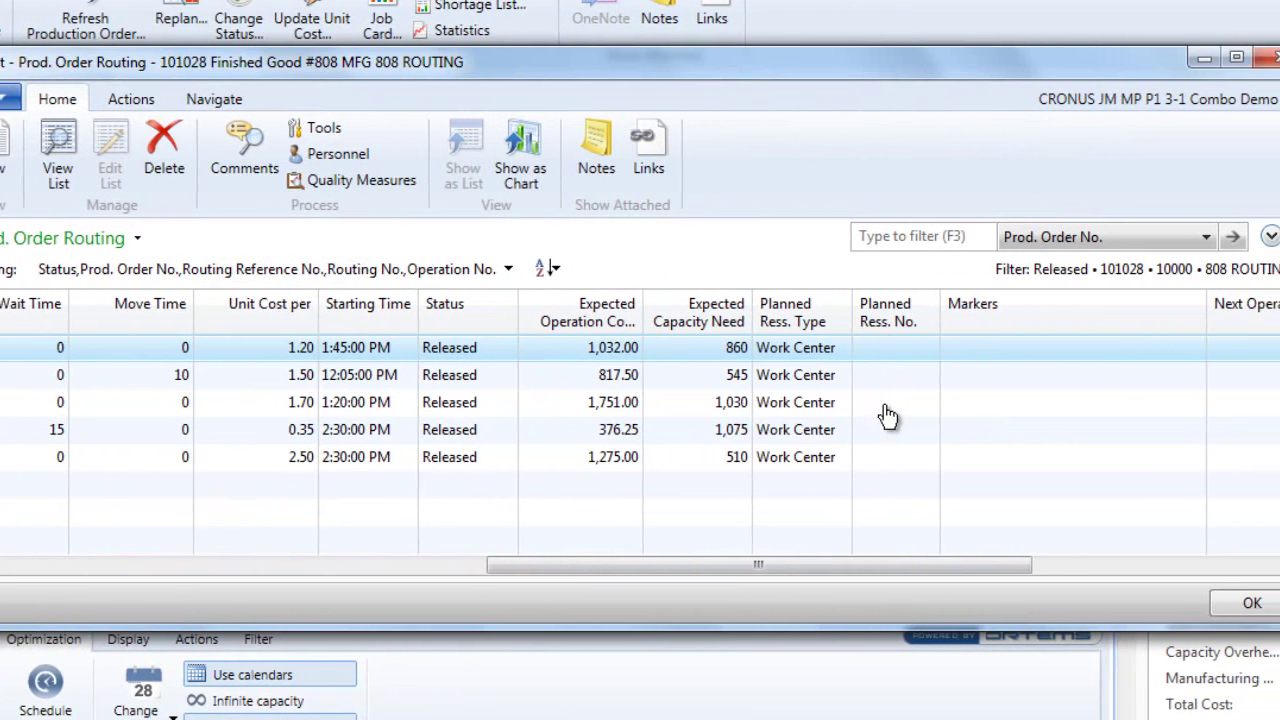
pyautogui.moveTo(687, 565); pyautogui.dragTo(976, 569)
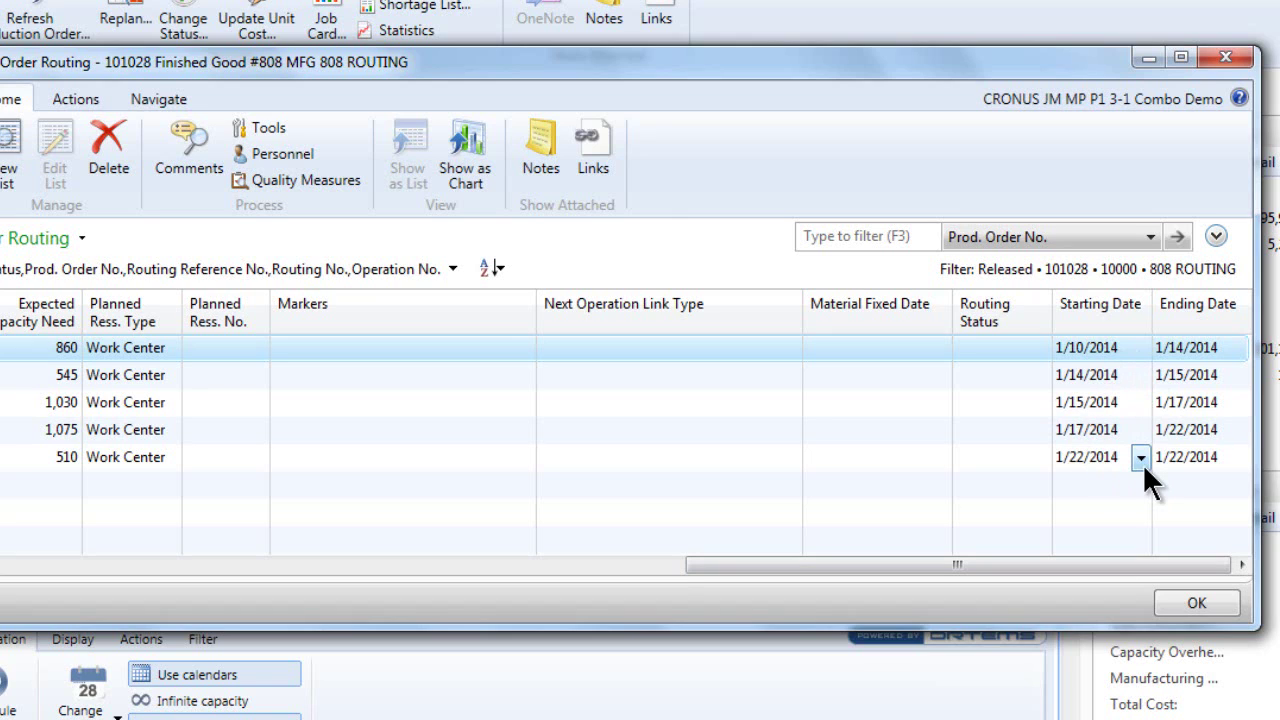
pyautogui.click(1165, 607)
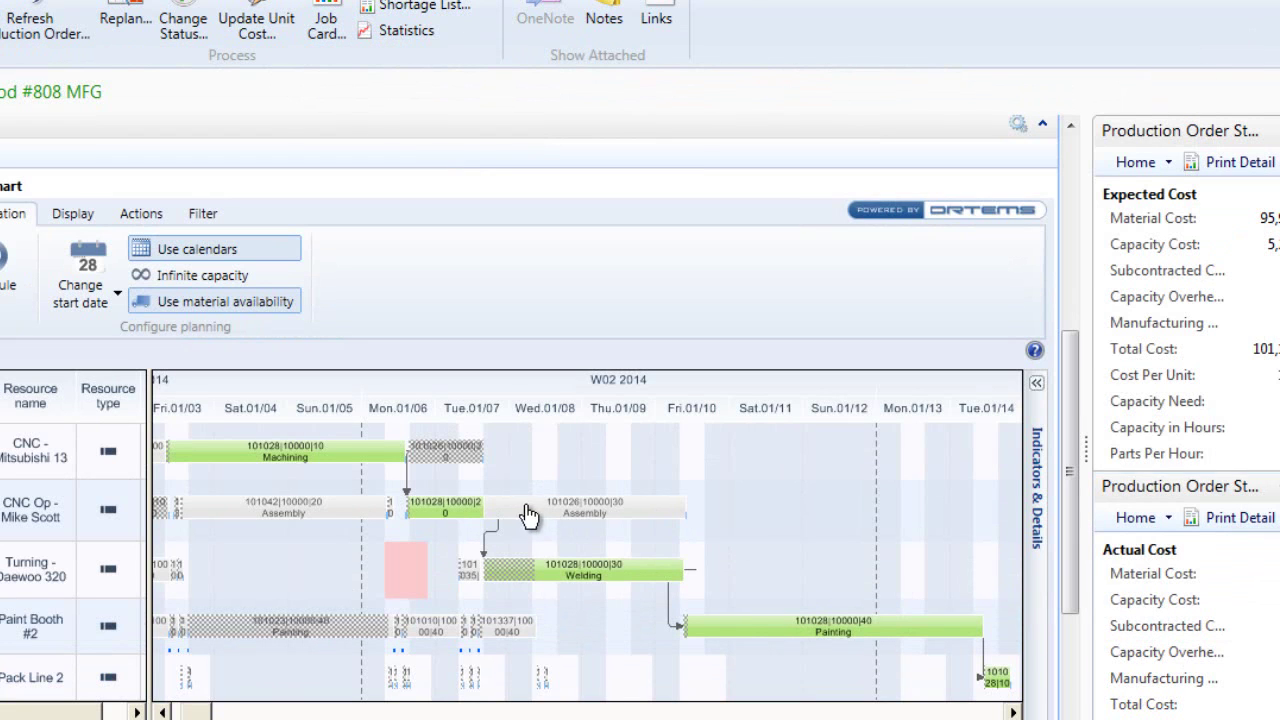
# Step: Open the PlannerOne Desktop and inspect where the new order's operations sit on the resource Gantt chart
pyautogui.moveTo(453, 512)
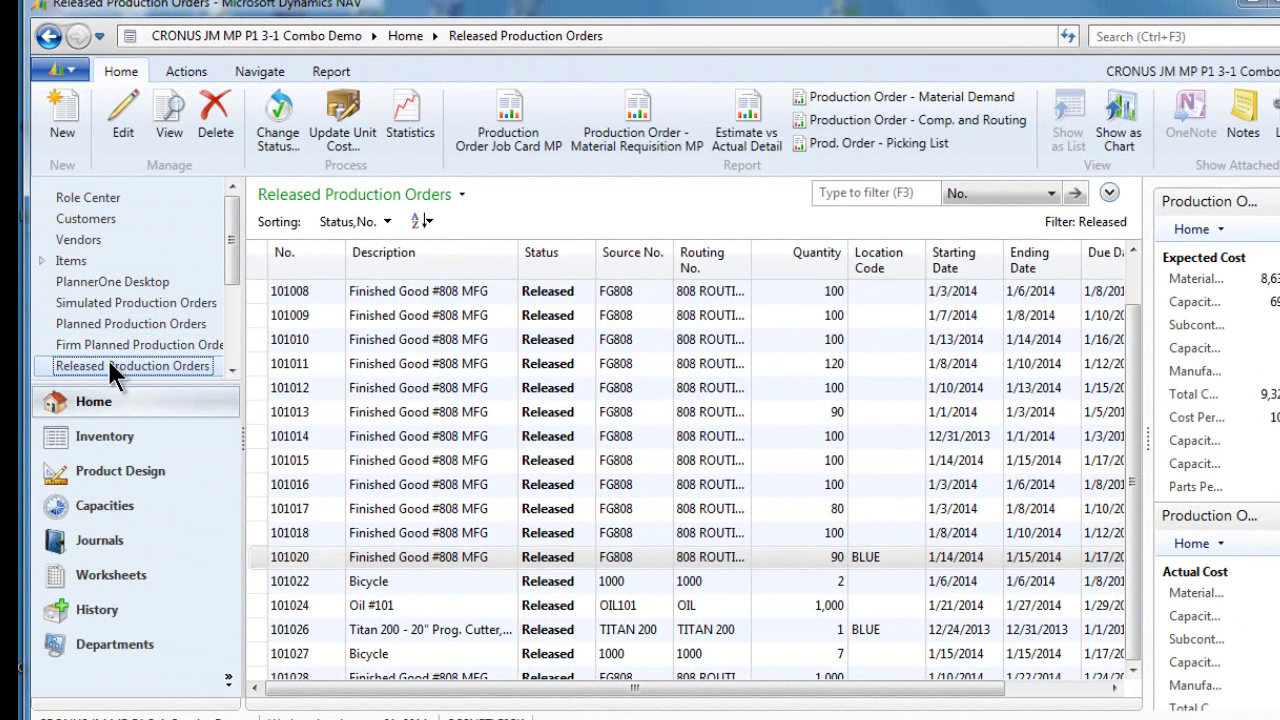
pyautogui.click(105, 283)
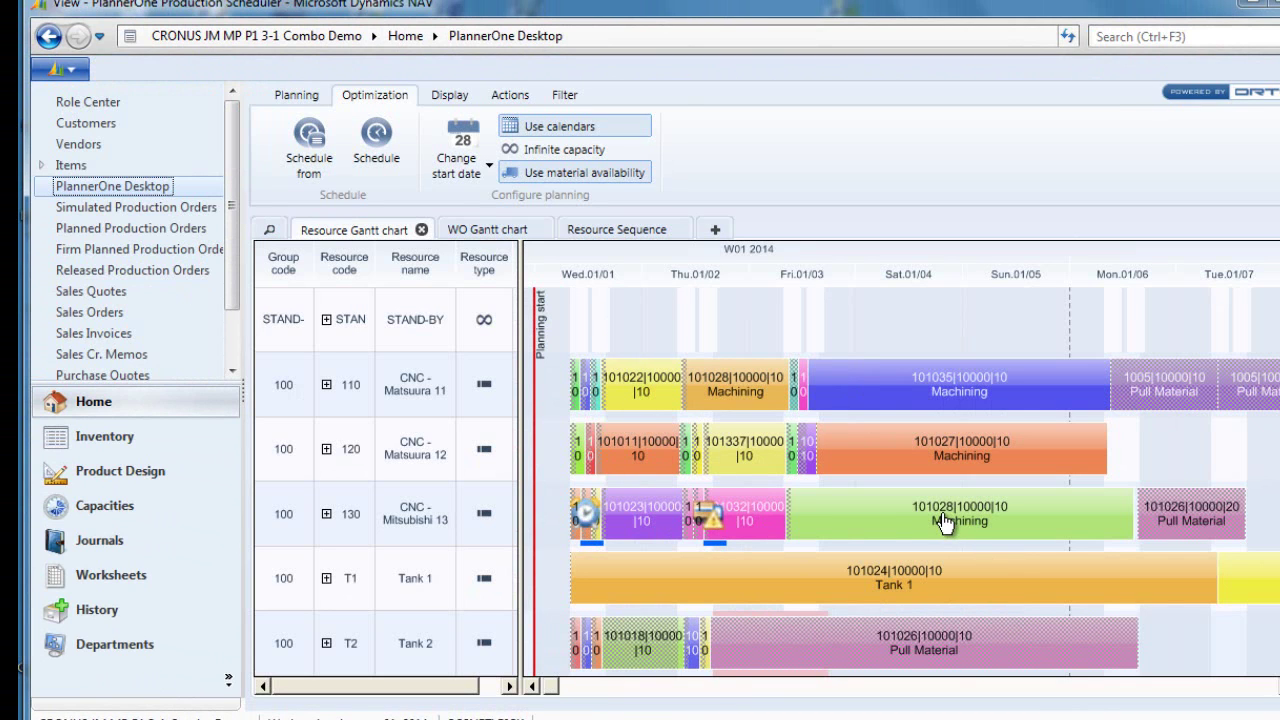
pyautogui.moveTo(946, 524)
pyautogui.scroll(-3, 400, 525)
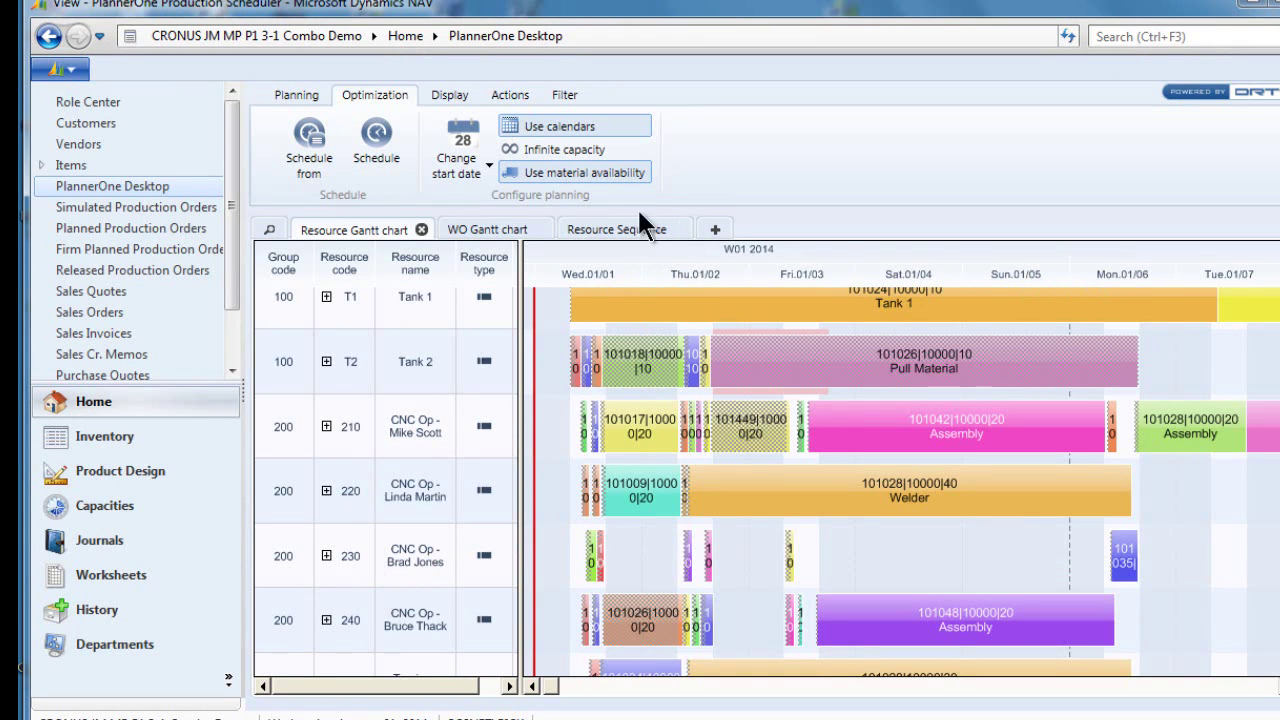
# Step: Review the Gantt display options and the Production Scheduler workflow diagram in Windows Photo Viewer, and return to the PlannerOne Desktop
pyautogui.click(450, 94)
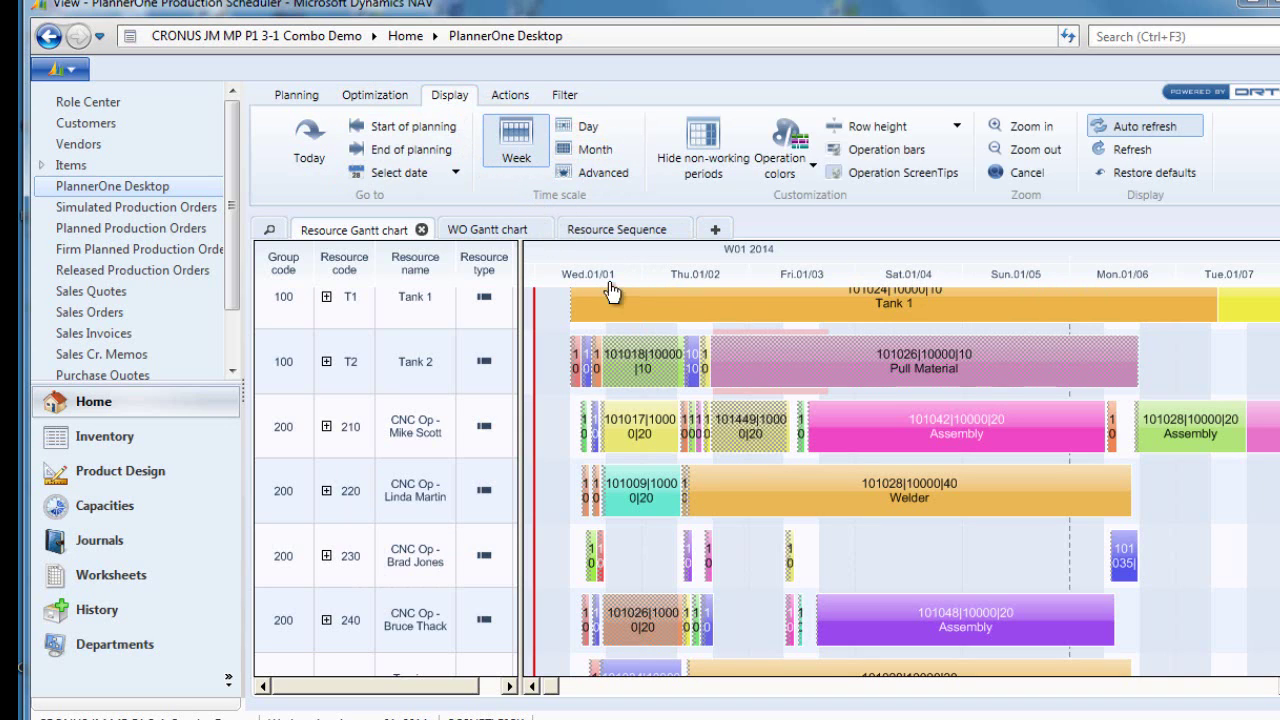
pyautogui.moveTo(782, 412)
pyautogui.hotkey('alt', 'Tab')
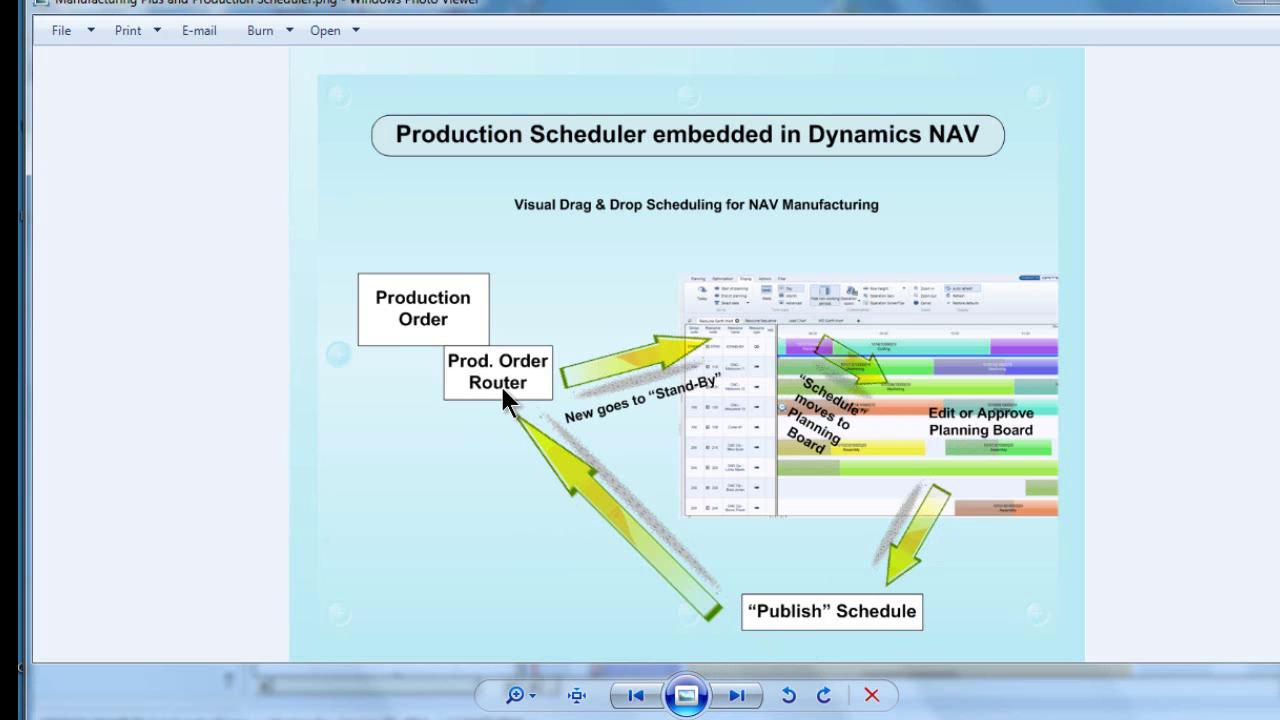
pyautogui.click(1258, 6)
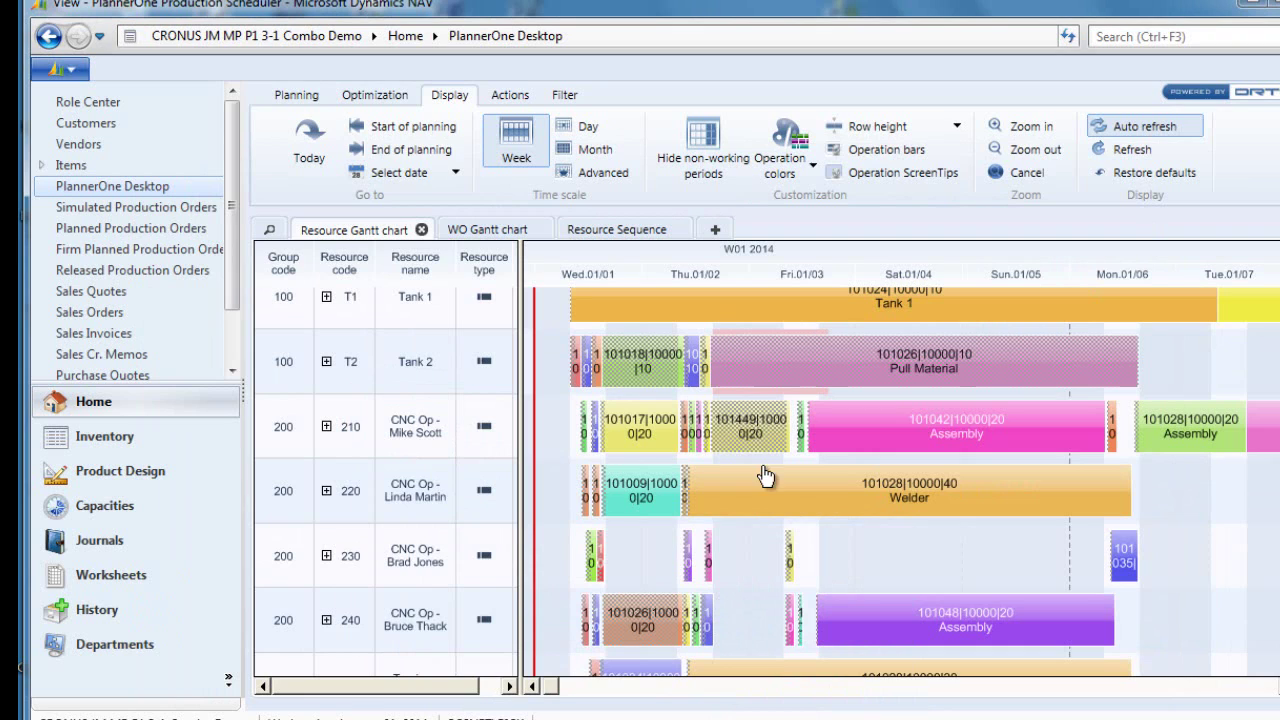
# Step: Publish the current plan, confirming that it overwrites the published version
pyautogui.click(296, 100)
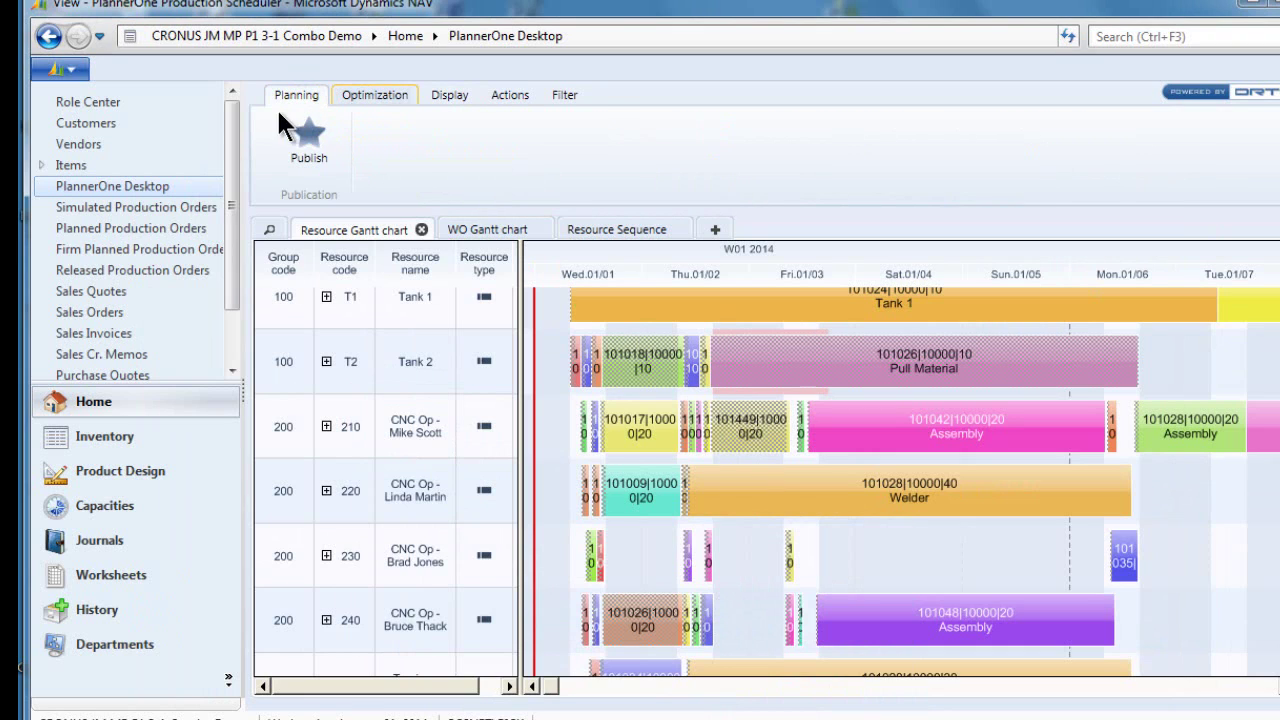
pyautogui.click(302, 143)
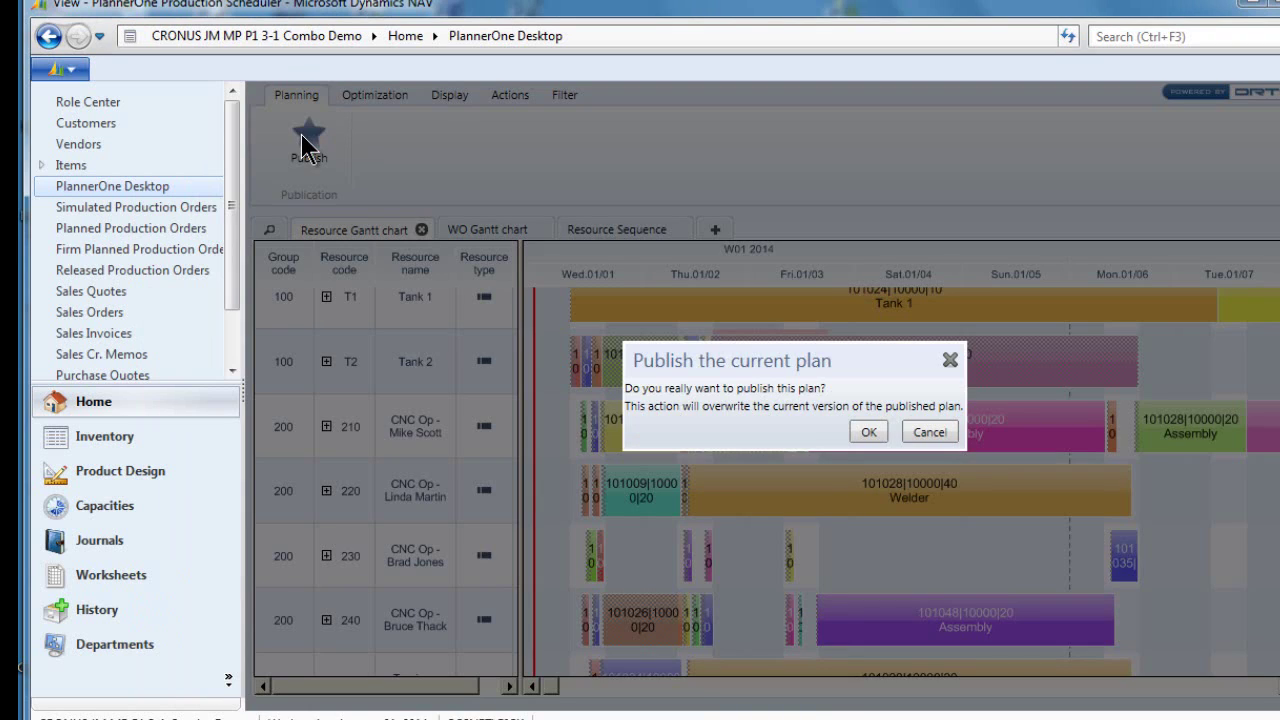
pyautogui.click(866, 434)
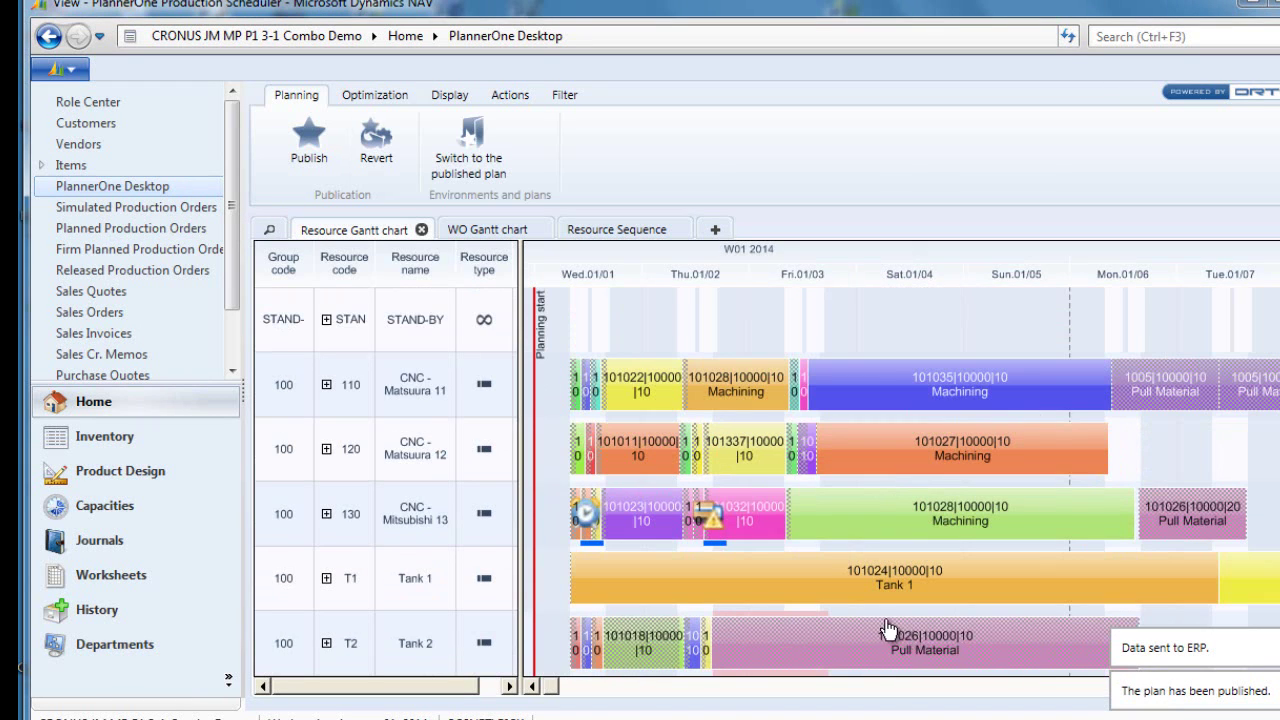
# Step: Open the released production order for 1,000 FG808 and examine its line's production starting and ending date-times
pyautogui.click(107, 265)
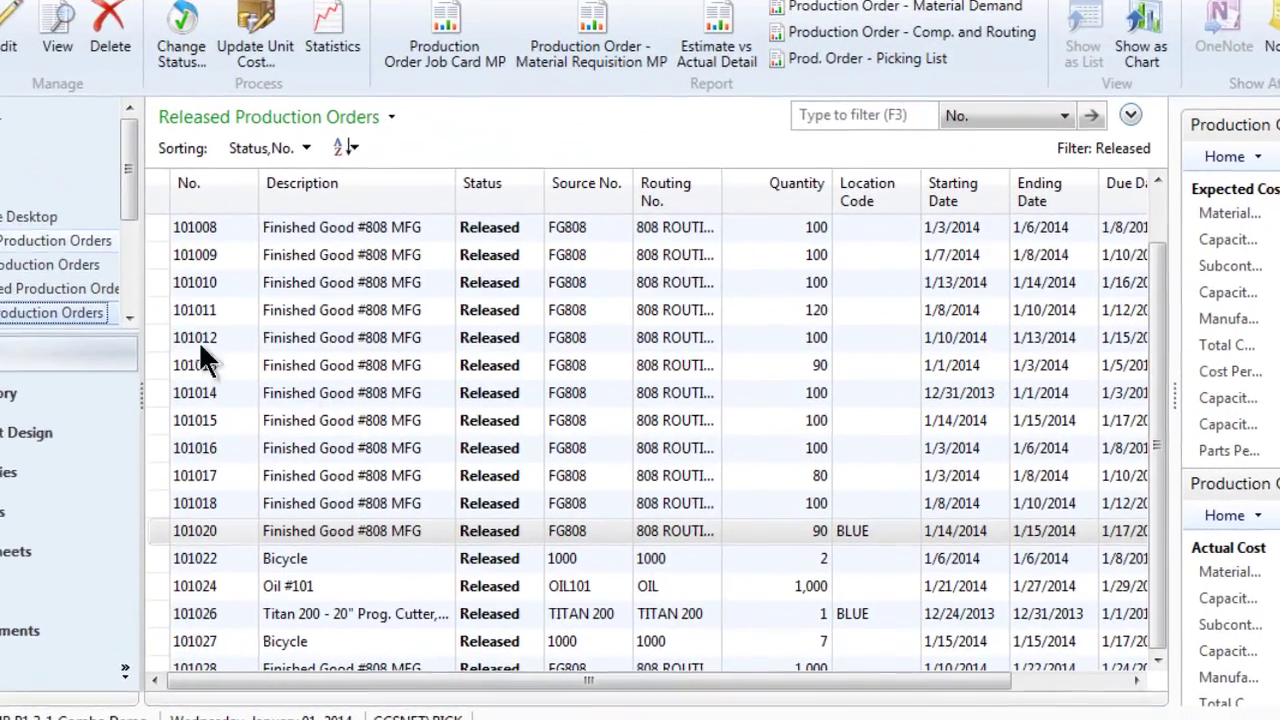
pyautogui.scroll(-1, 368, 605)
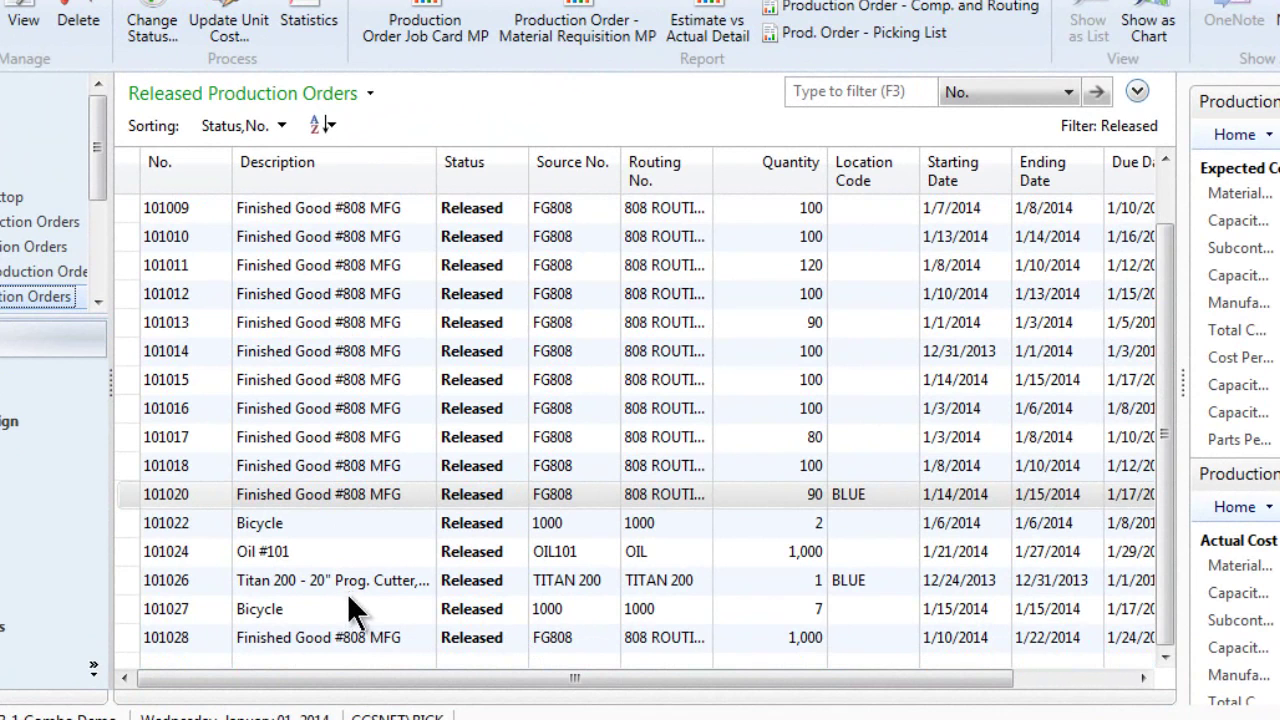
pyautogui.click(352, 637)
pyautogui.doubleClick(352, 627)
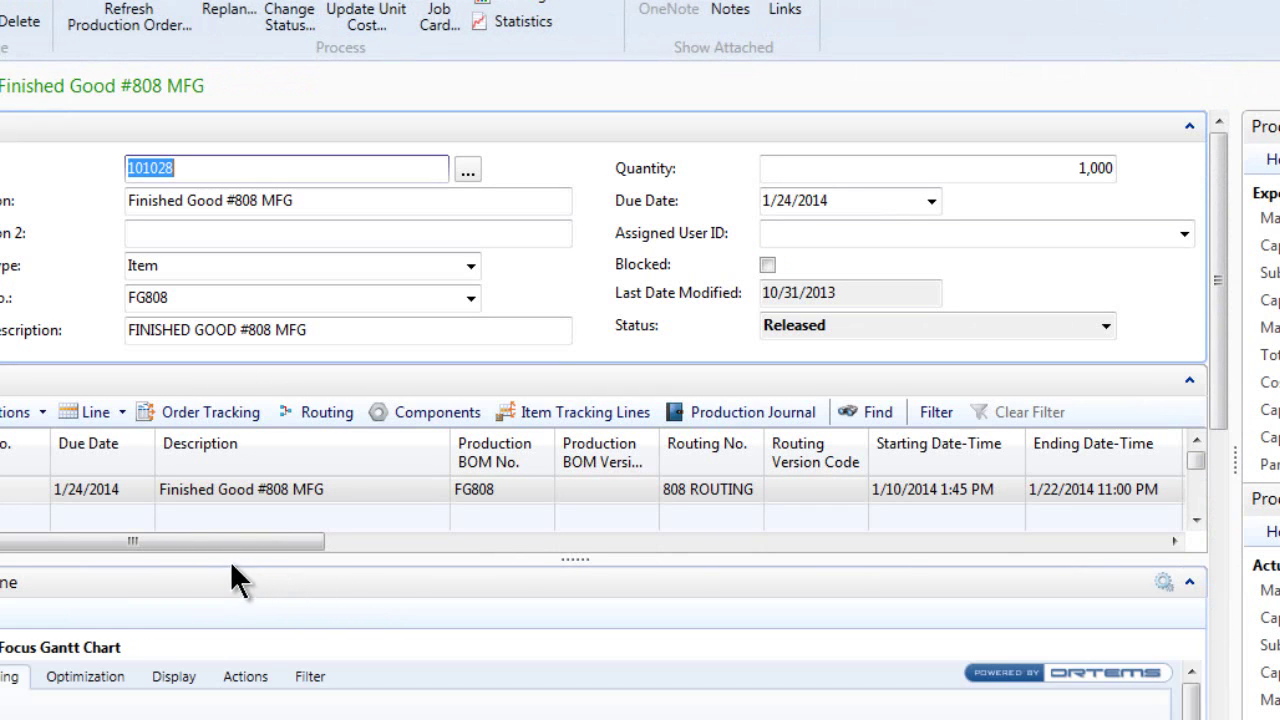
pyautogui.moveTo(217, 540); pyautogui.dragTo(920, 546)
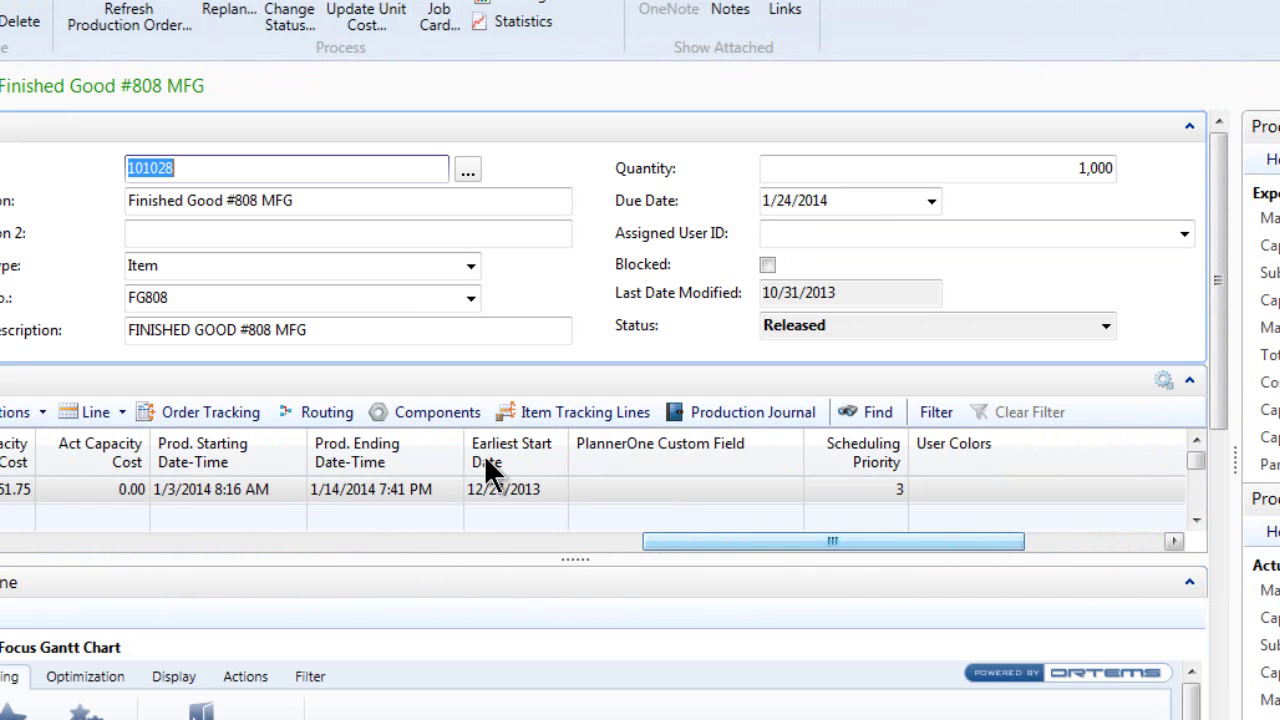
# Step: Examine the order line's routing for operation start and end date-times and planned resources, close it, and show the workflow diagram in Windows Photo Viewer
pyautogui.click(321, 413)
pyautogui.moveTo(500, 582); pyautogui.dragTo(1119, 600)
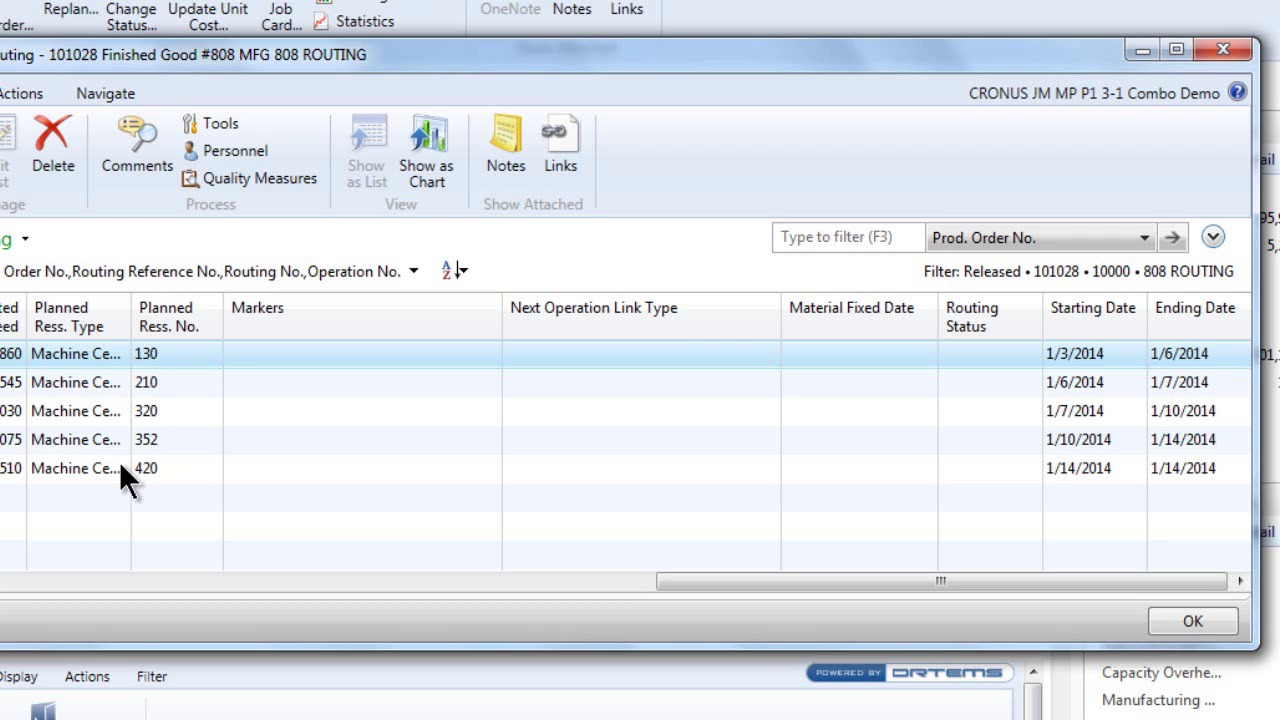
pyautogui.moveTo(962, 581); pyautogui.dragTo(119, 610)
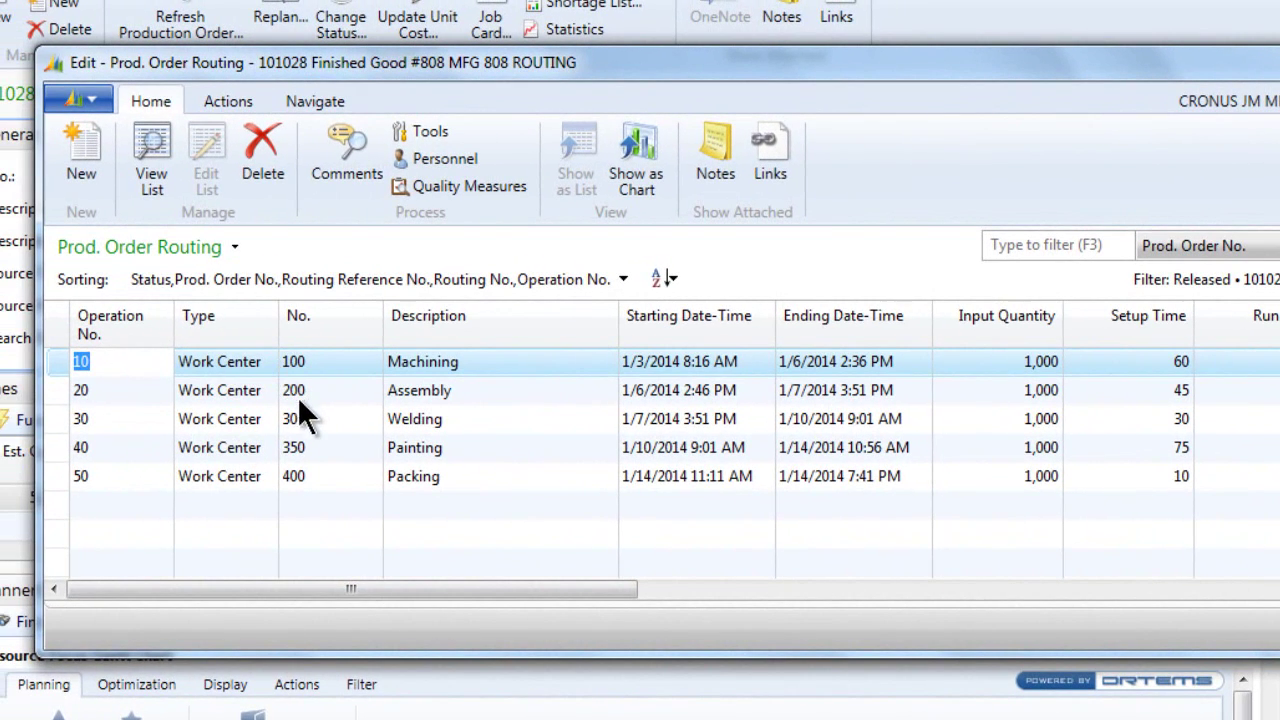
pyautogui.moveTo(350, 590); pyautogui.dragTo(880, 589)
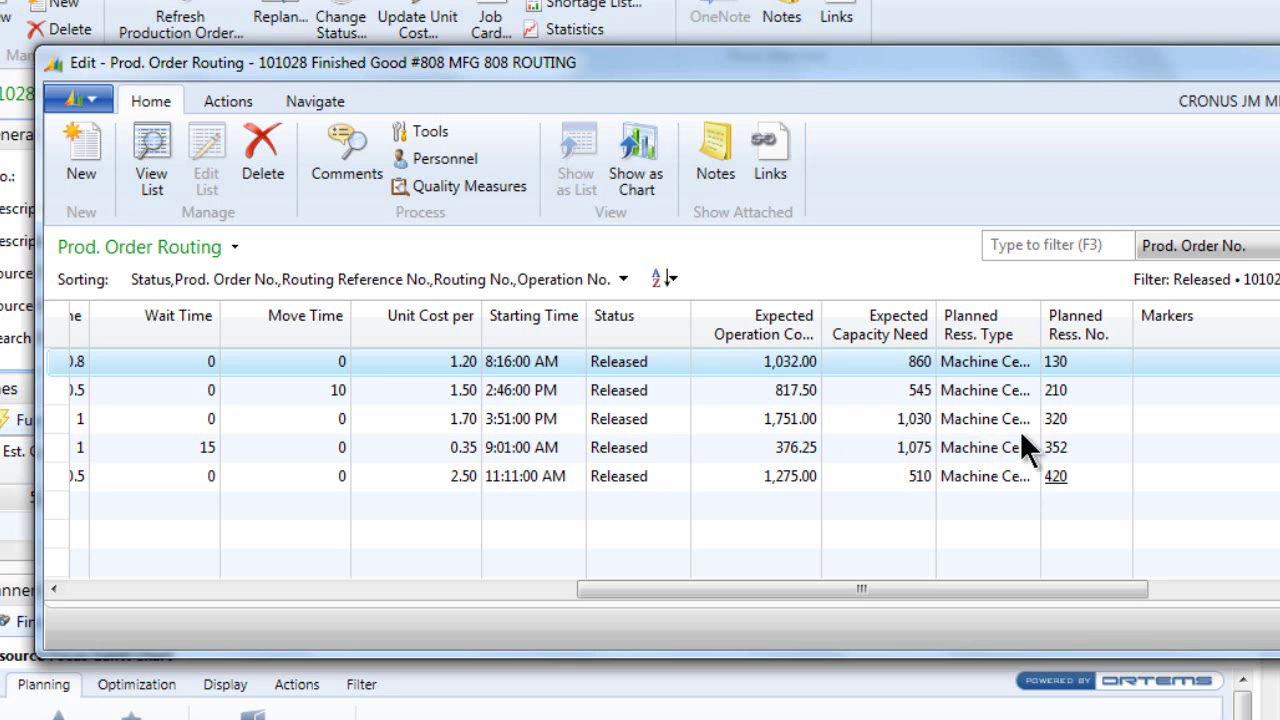
pyautogui.press('Escape')
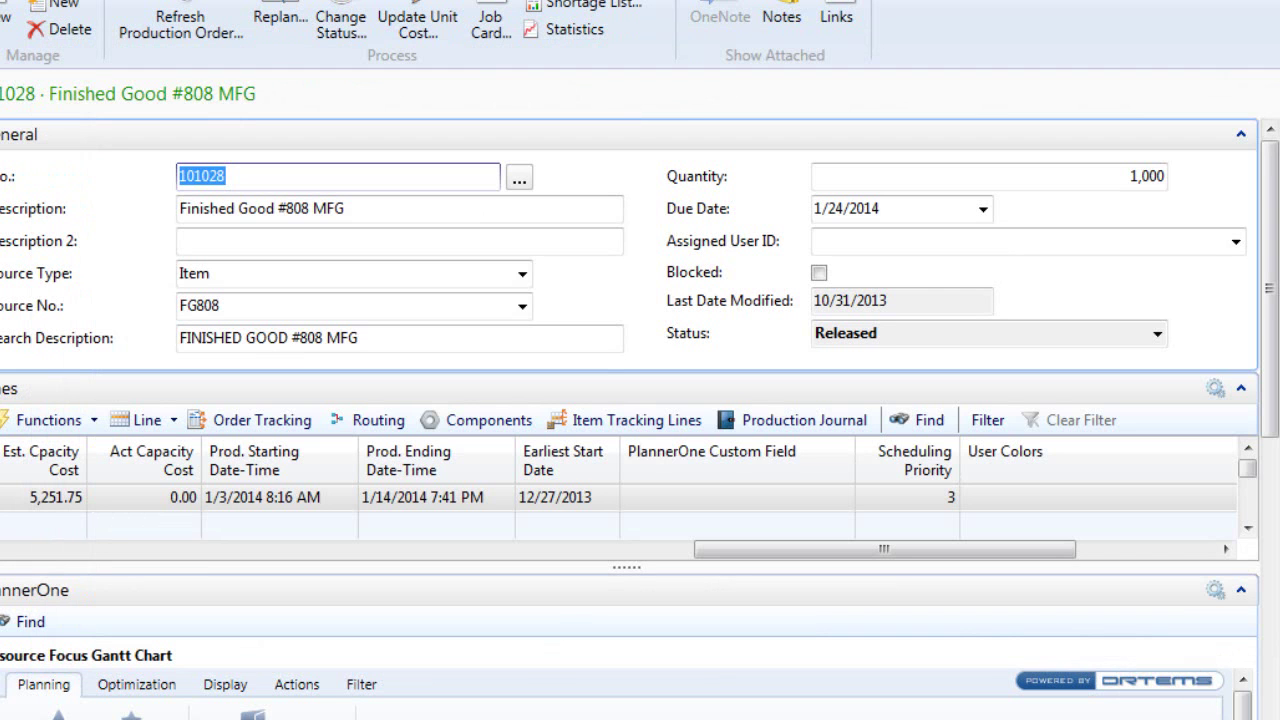
pyautogui.hotkey('alt', 'Tab')
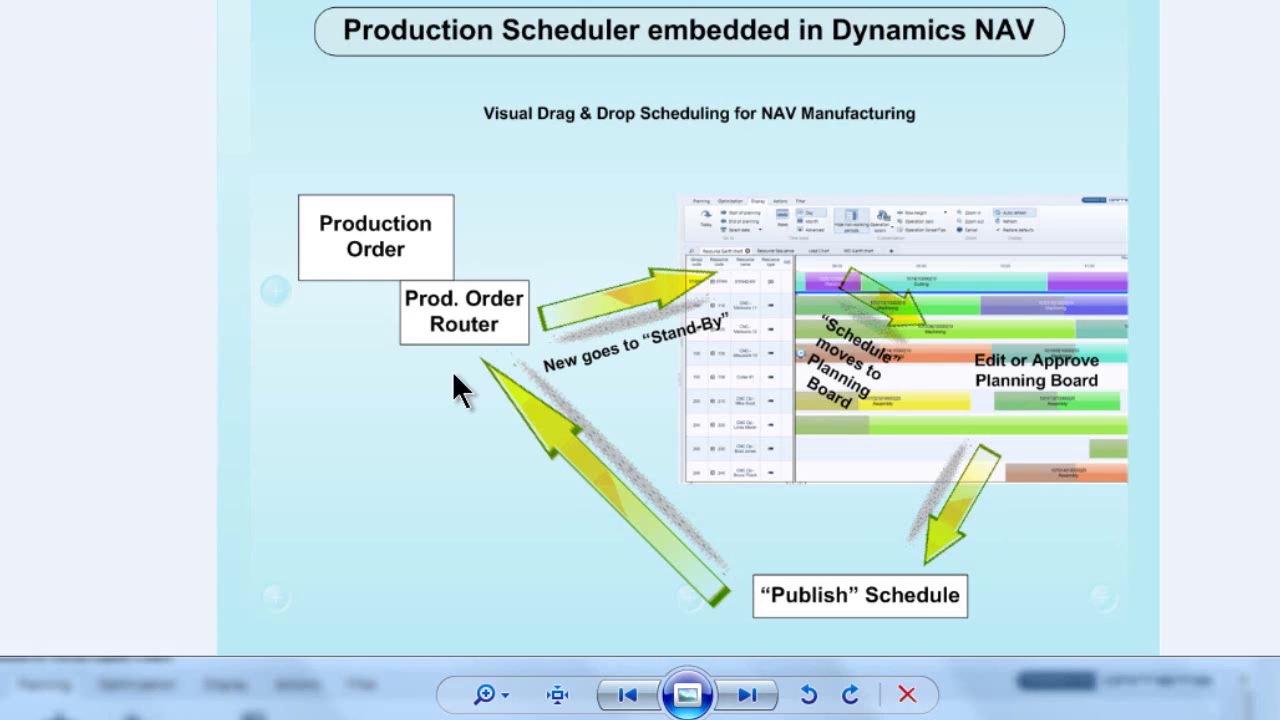